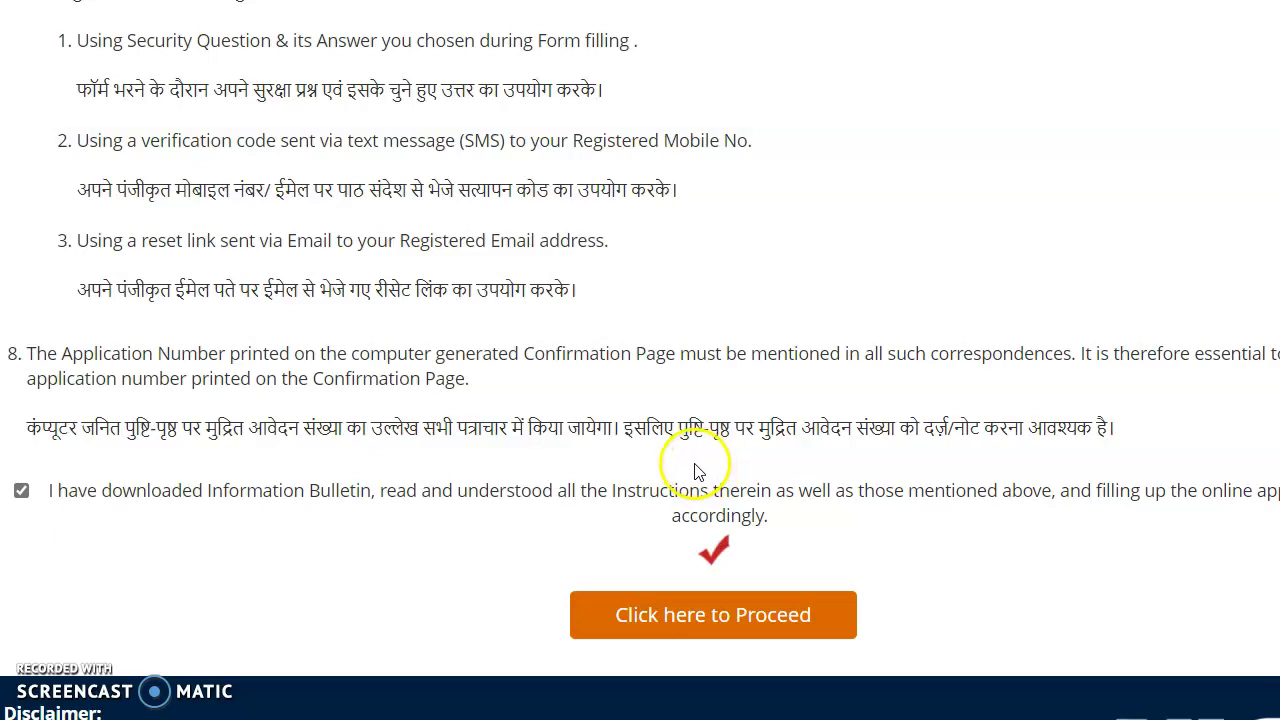
left_click(728, 612)
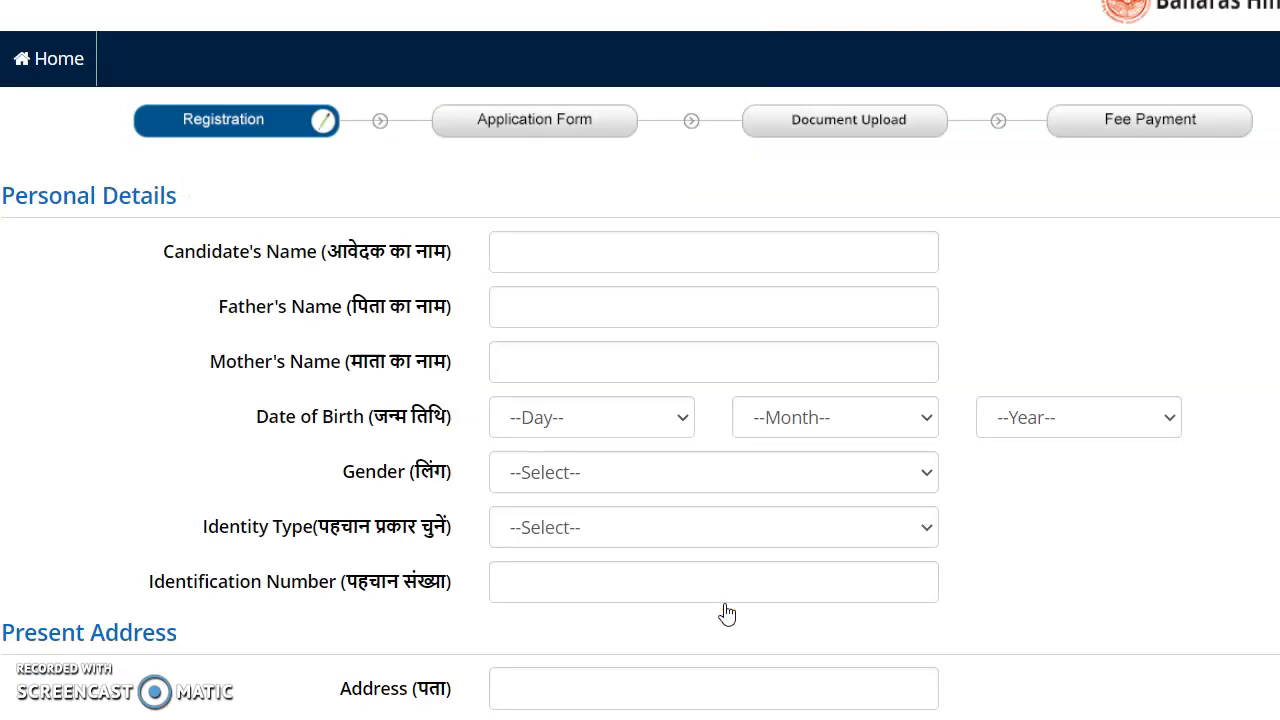
left_click(586, 246)
left_click(586, 331)
scroll(622, 355, "up", 7)
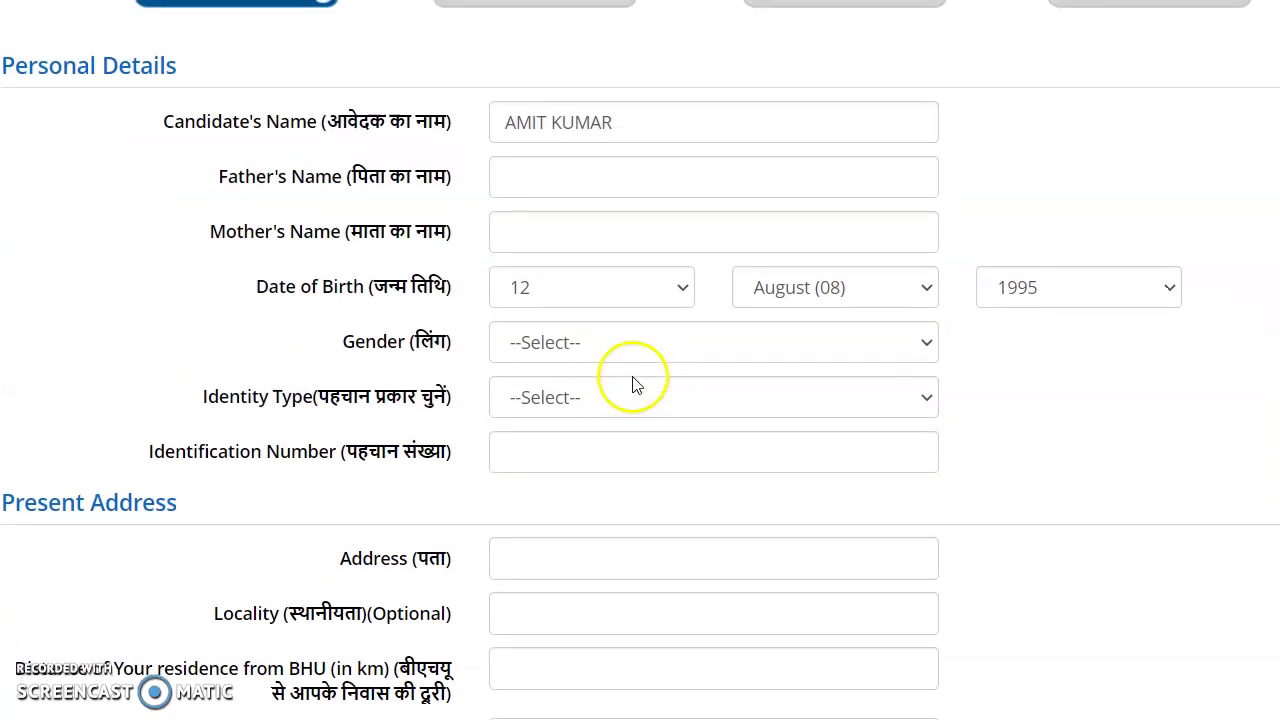
Step: Move to the father's name field and set the gender to Male
left_click(538, 307)
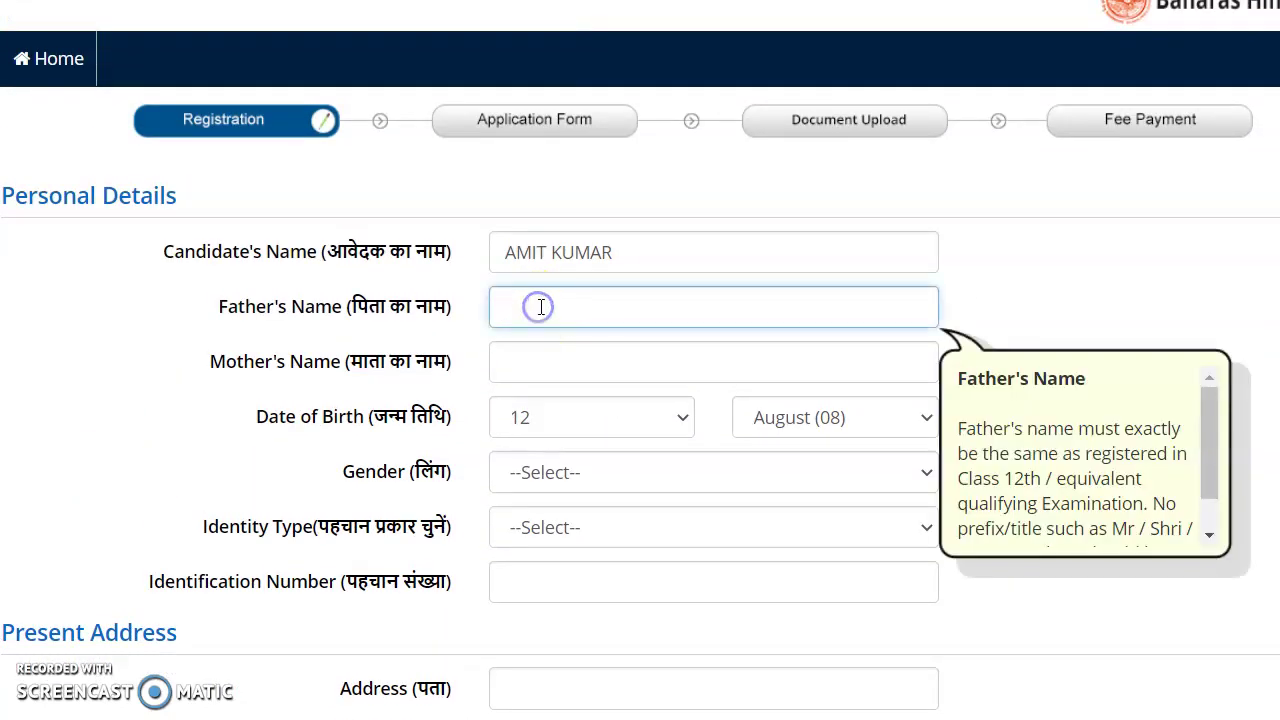
scroll(544, 310, "down", 1)
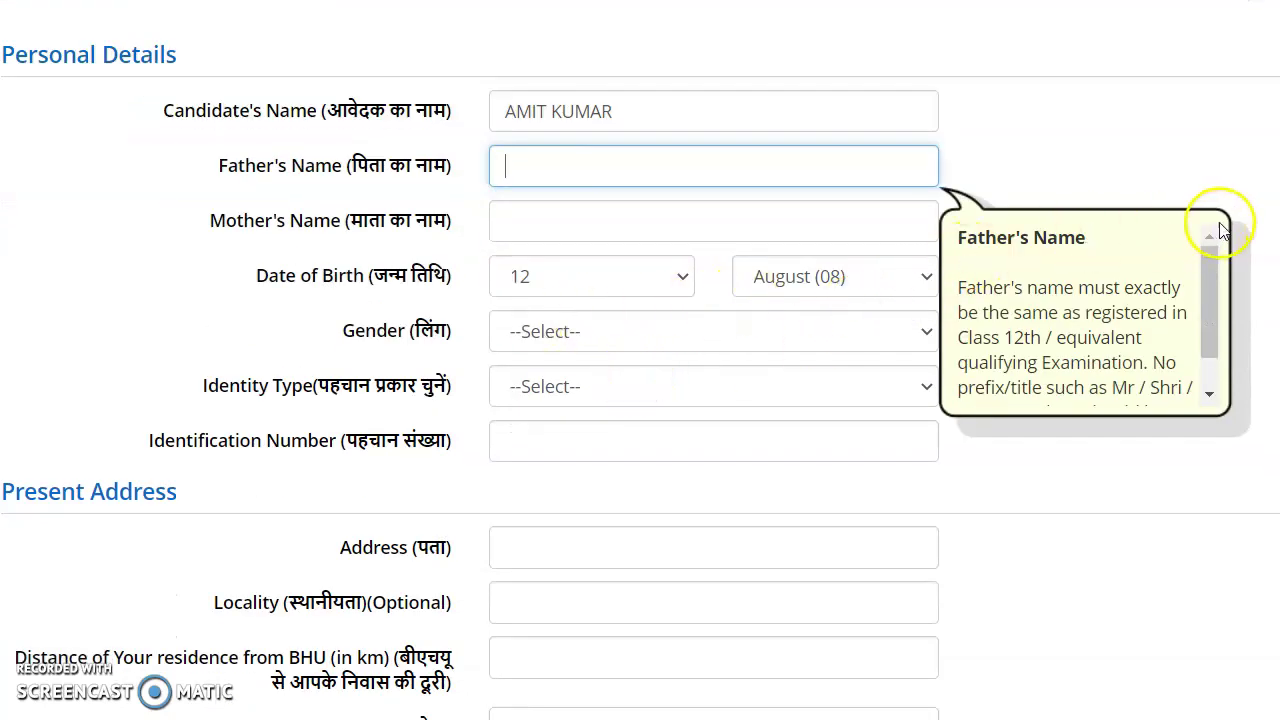
scroll(1090, 330, "down", 1)
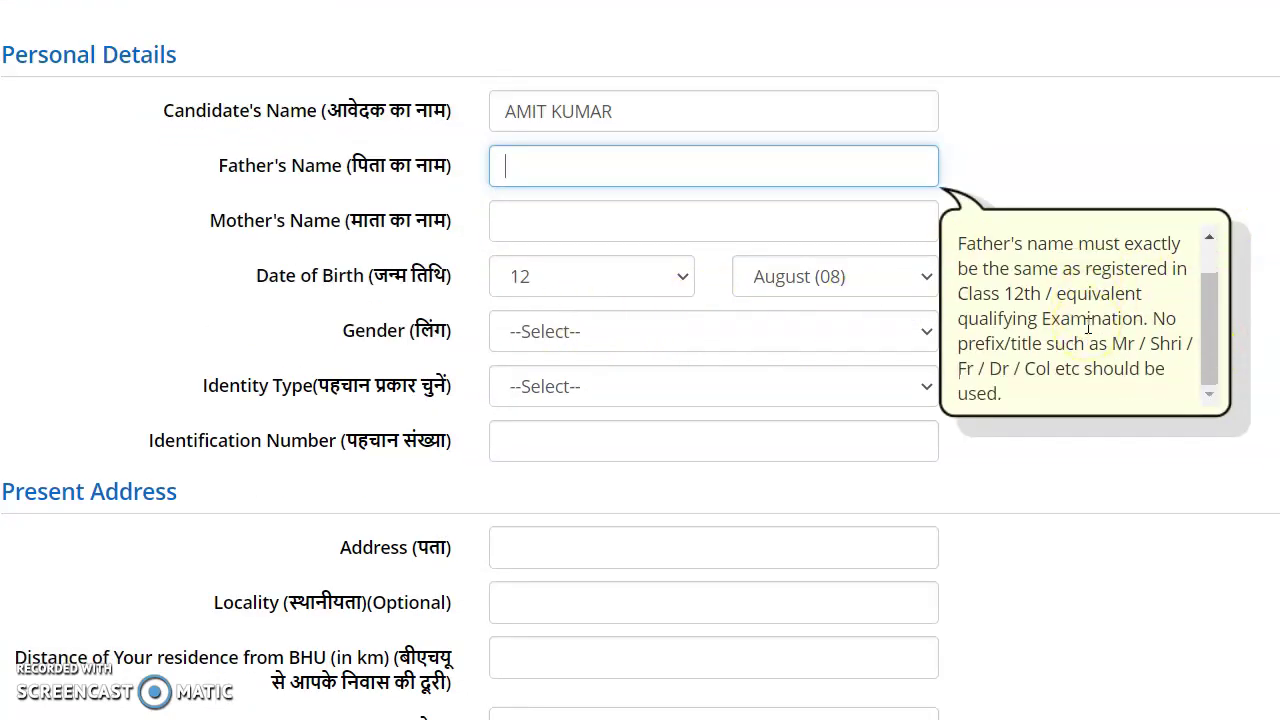
scroll(1088, 327, "up", 1)
left_click(680, 349)
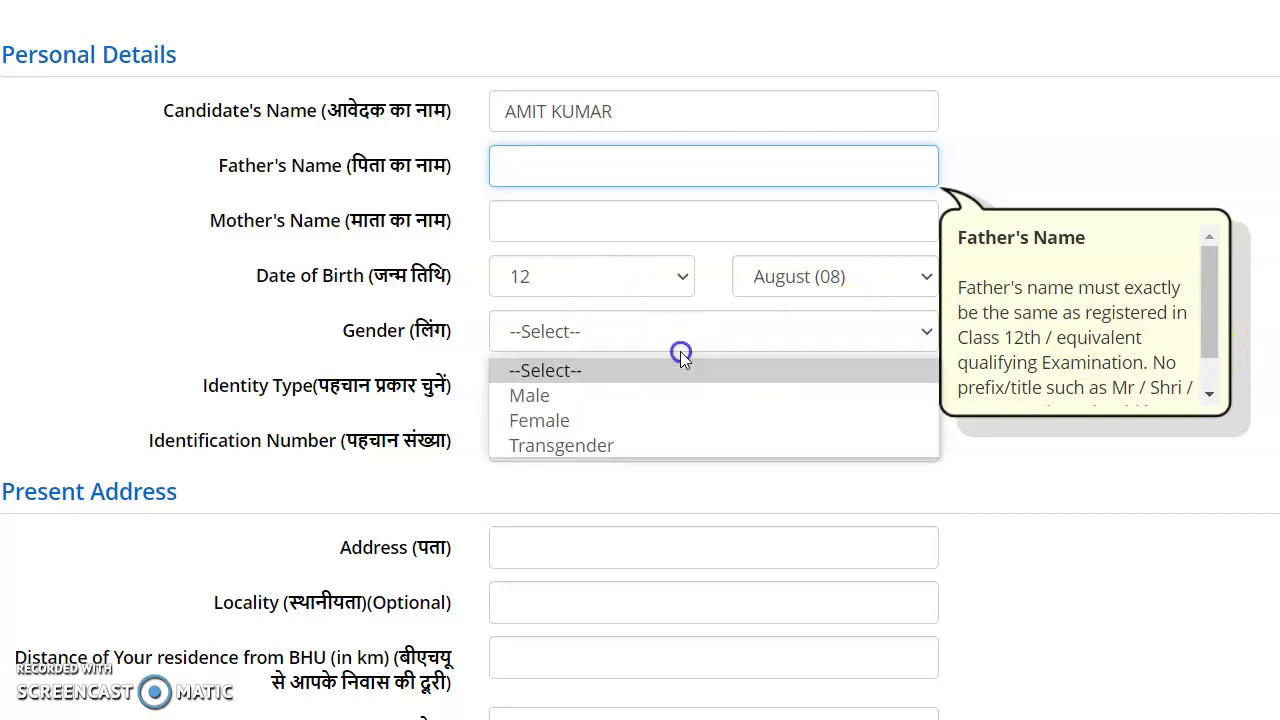
left_click(696, 395)
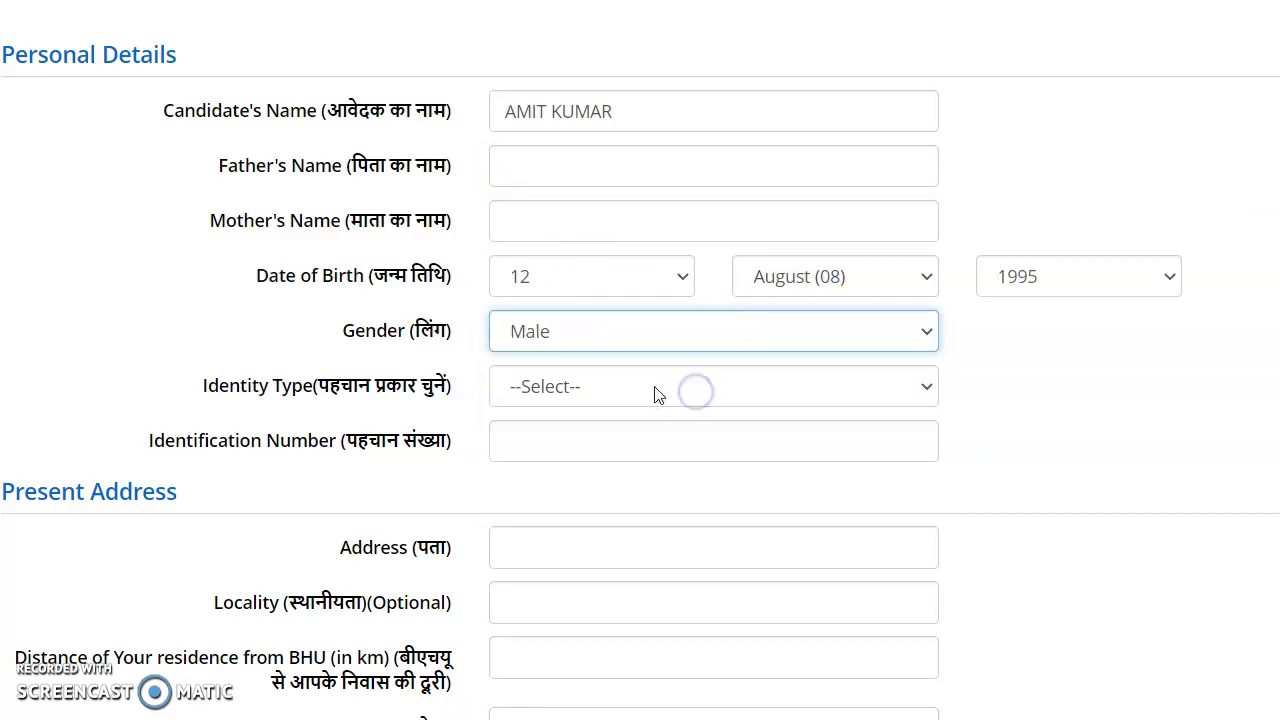
left_click(652, 388)
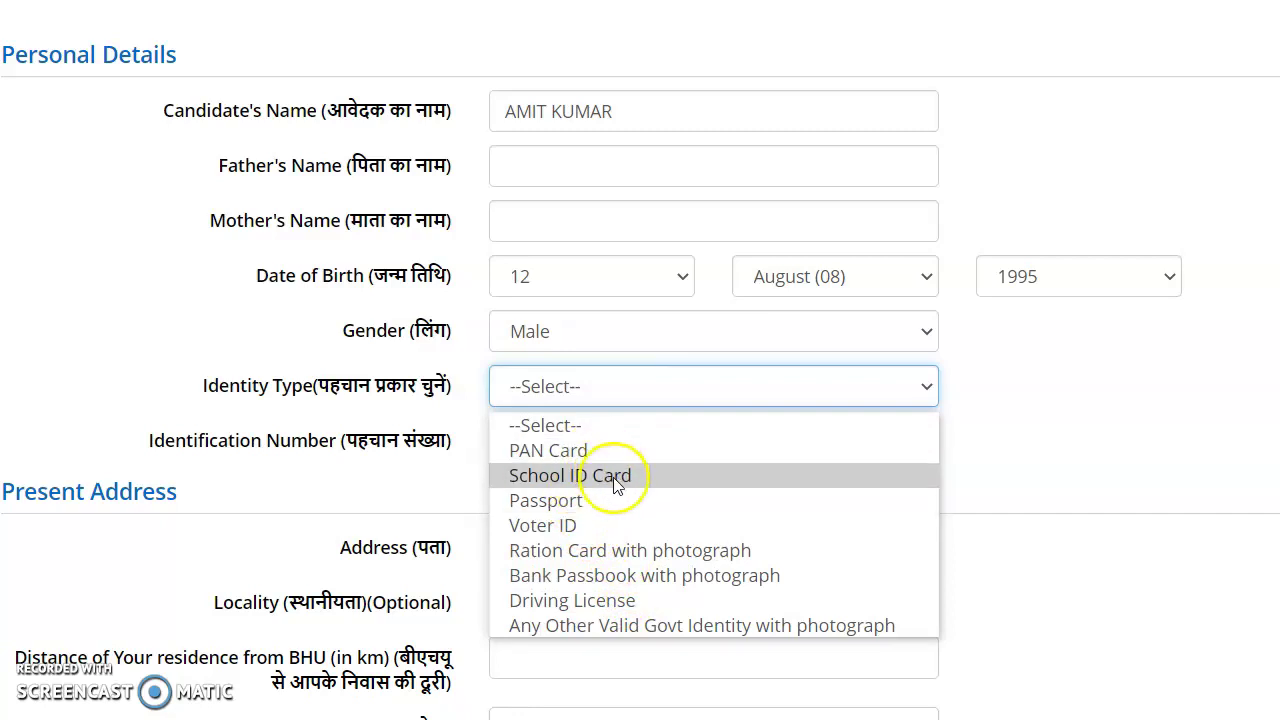
Step: Switch the Identity Type dropdown to School ID Card, leaving the ID number field empty
left_click(757, 628)
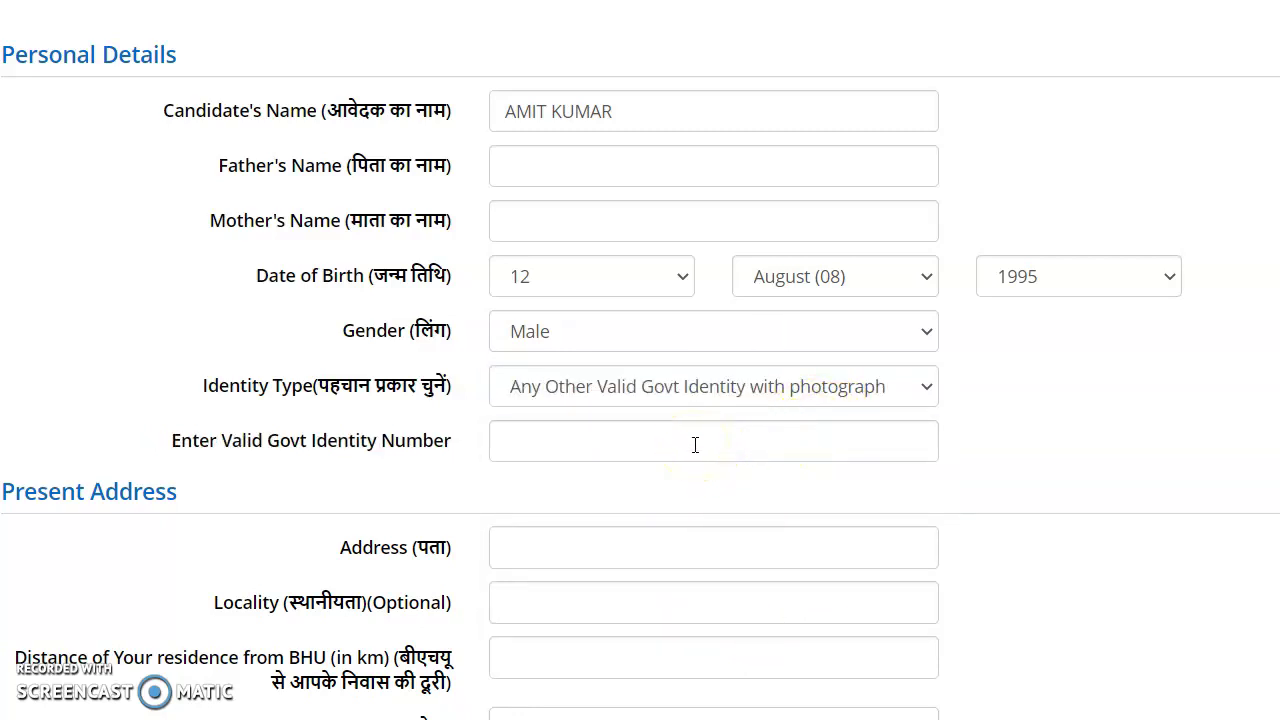
left_click(830, 388)
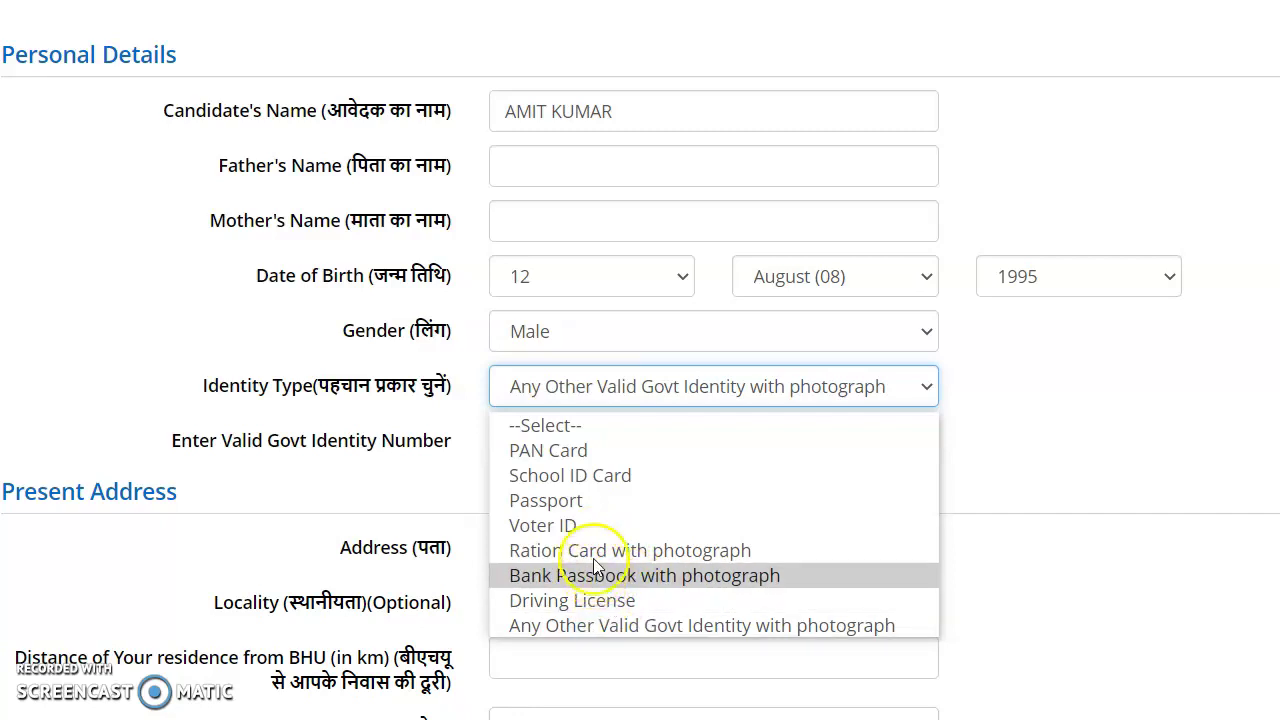
left_click(608, 625)
left_click(562, 447)
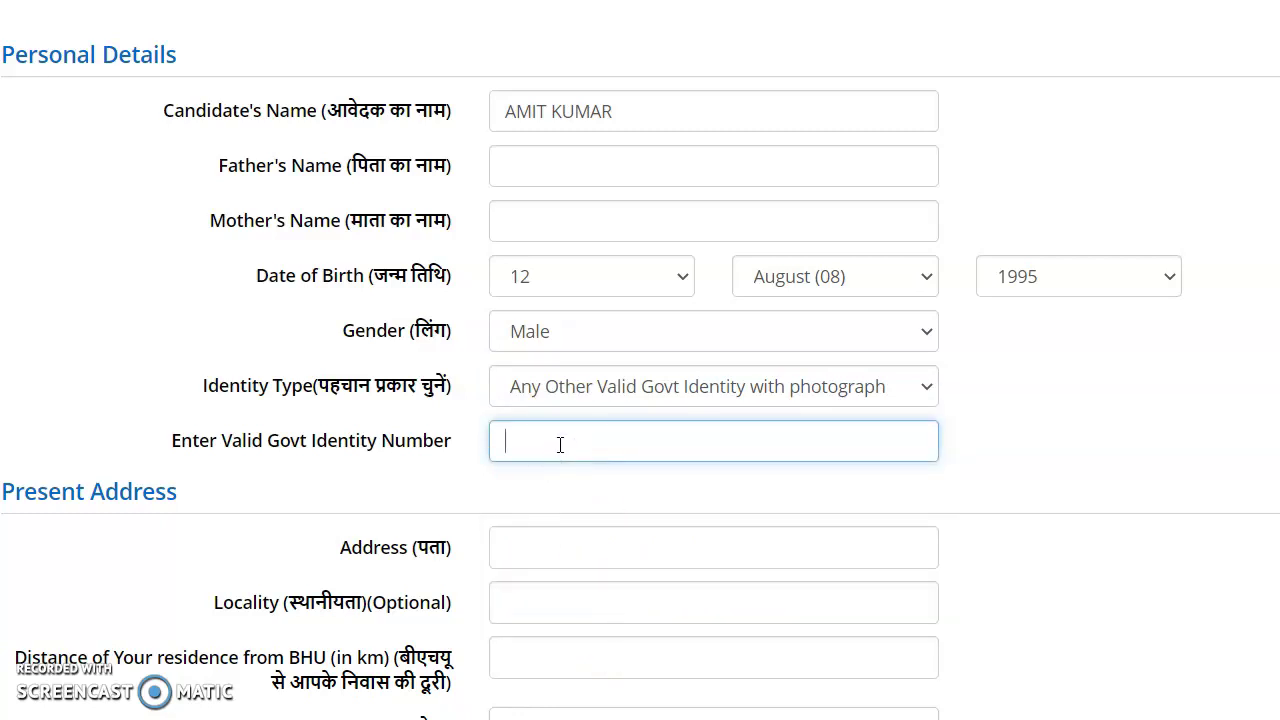
left_click(550, 440)
left_click(864, 387)
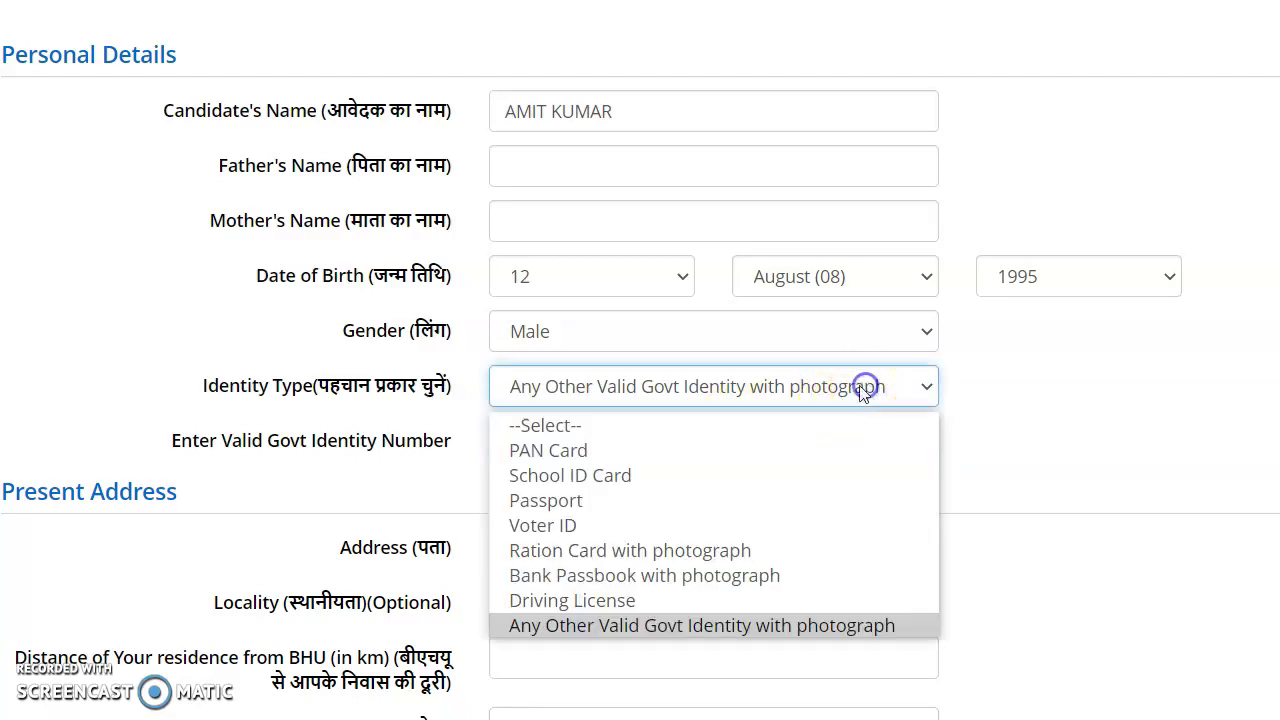
left_click(677, 468)
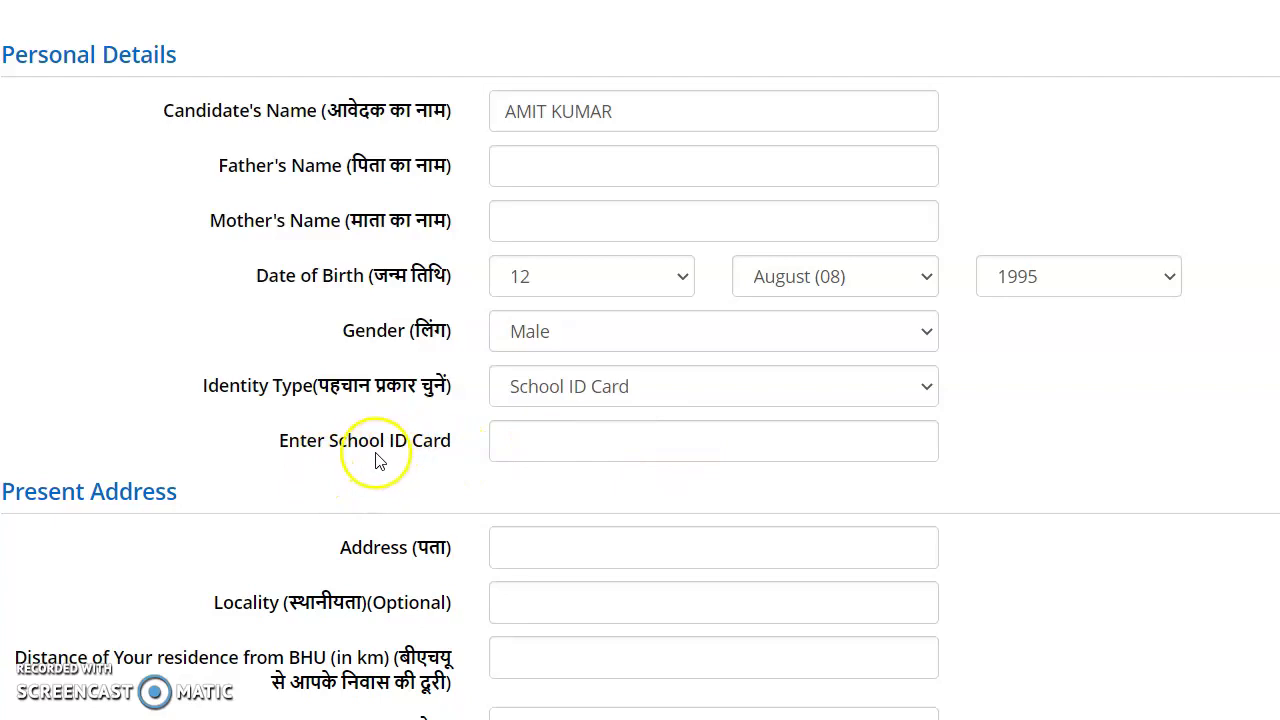
left_click(551, 439)
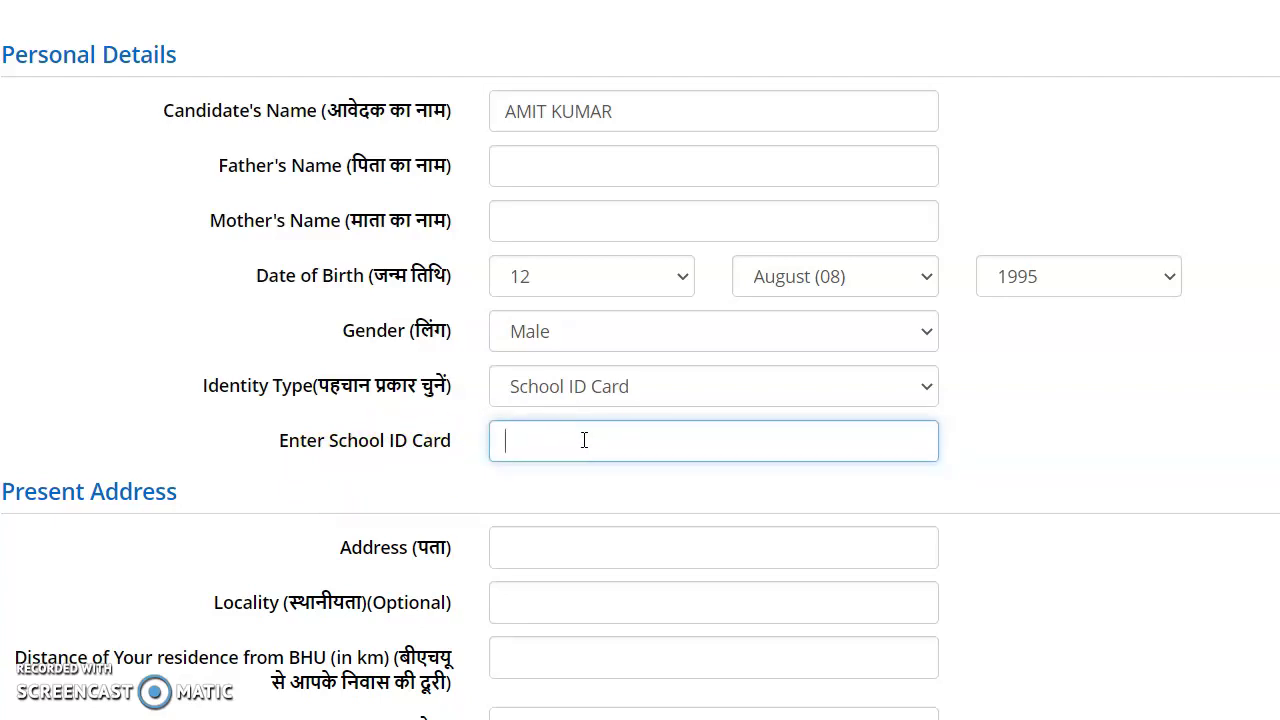
scroll(637, 443, "down", 1)
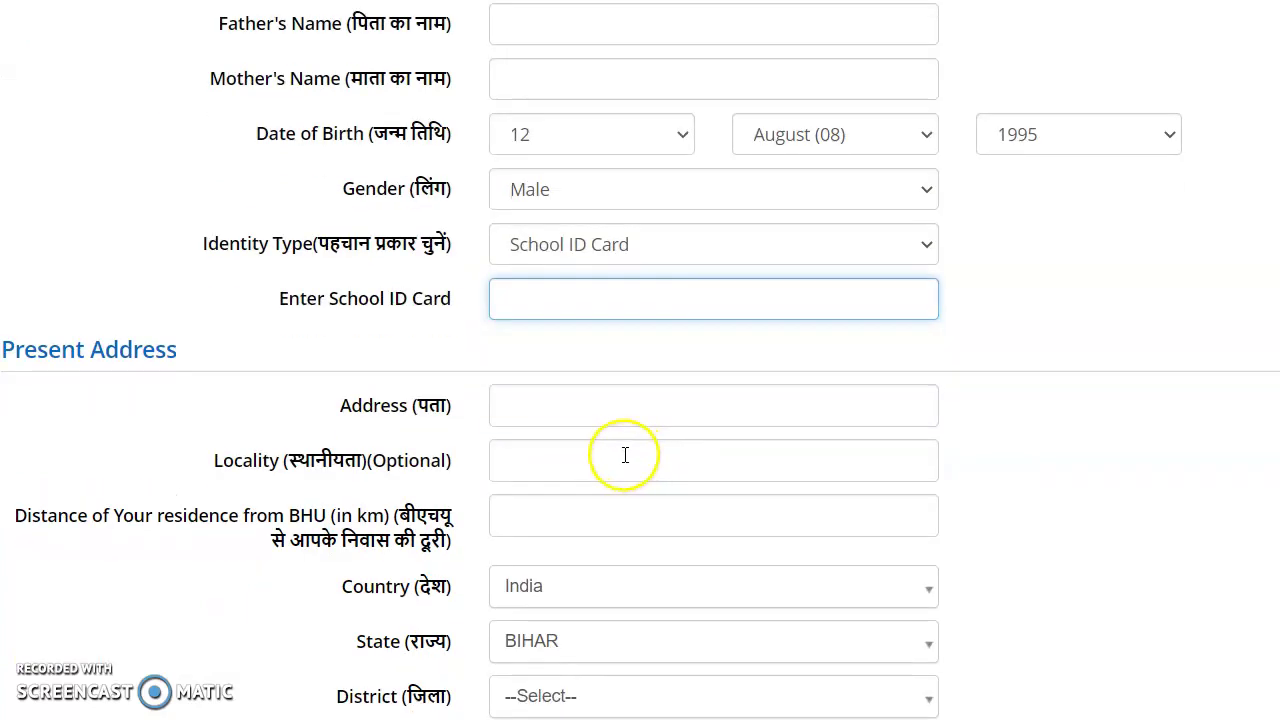
Step: Fix the mistyped present address, enter locality 'PANDE' and the 200 km distance
left_click(555, 406)
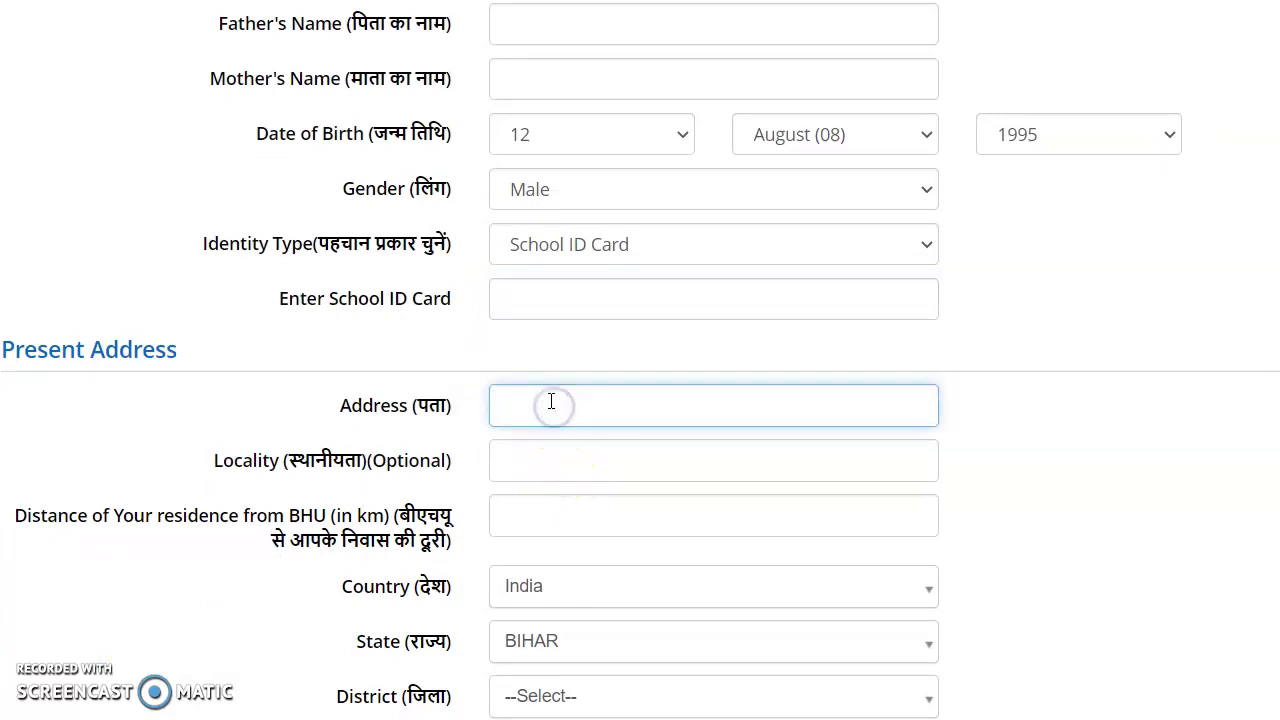
type("hgv")
key("BackSpace")
key("BackSpace")
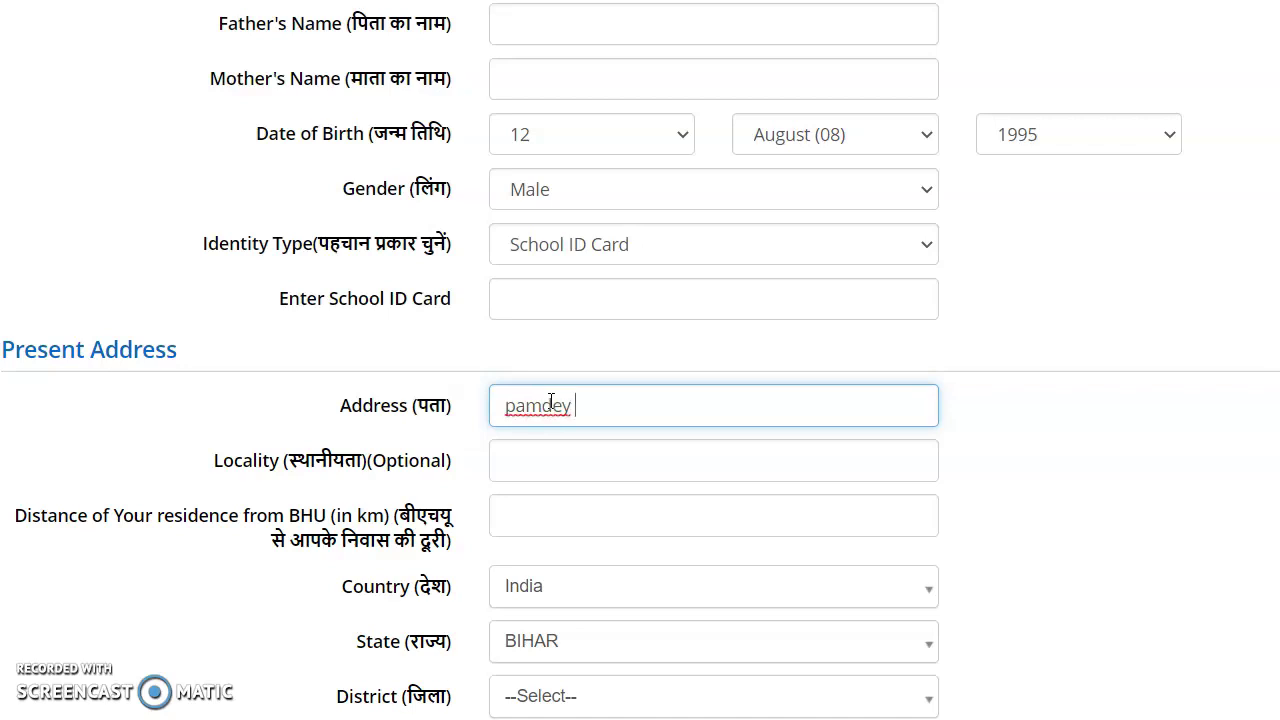
key("BackSpace")
key("BackSpace")
key("BackSpace")
key("BackSpace")
key("BackSpace")
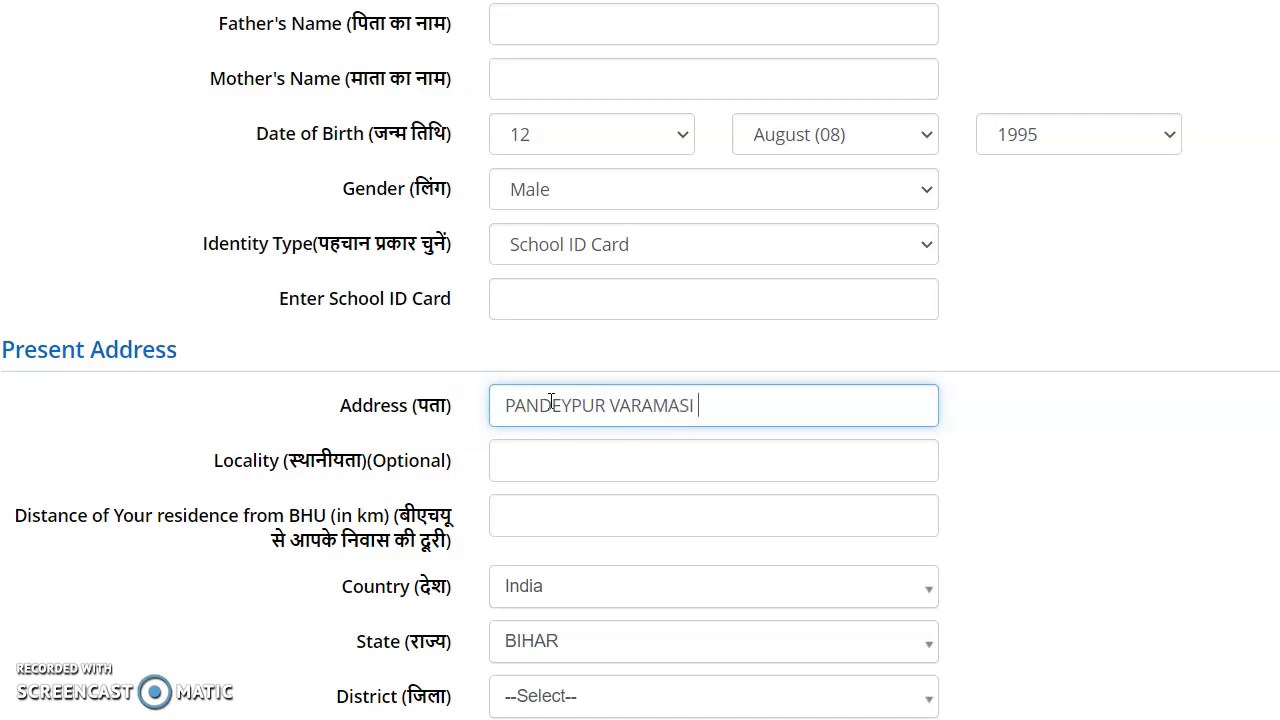
left_click(564, 406)
left_click(568, 464)
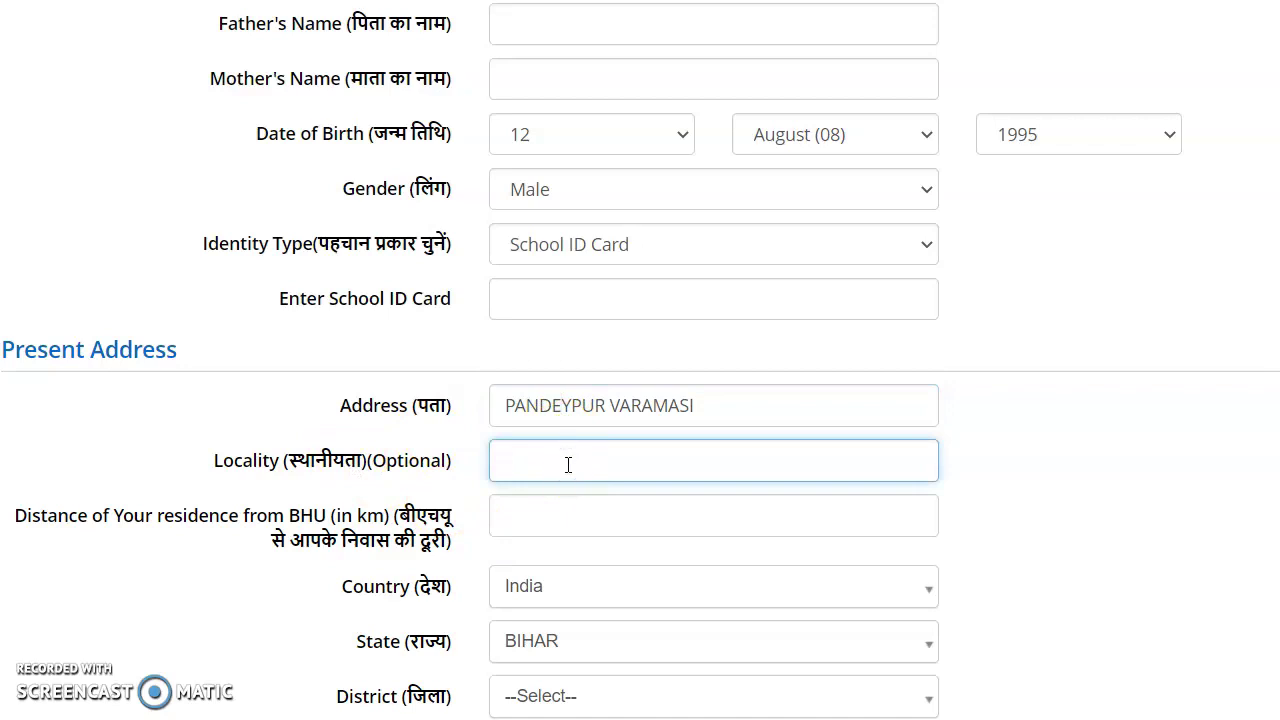
type("PANDEYPUR VARANASI")
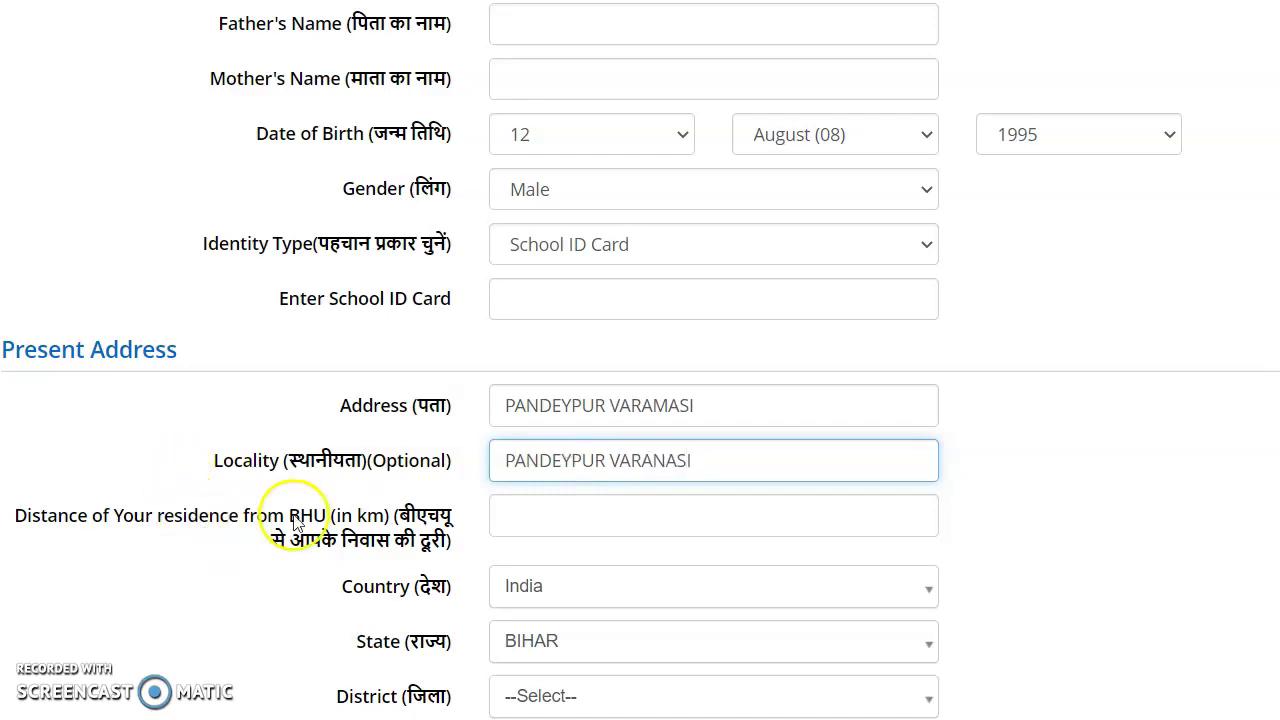
left_click(564, 513)
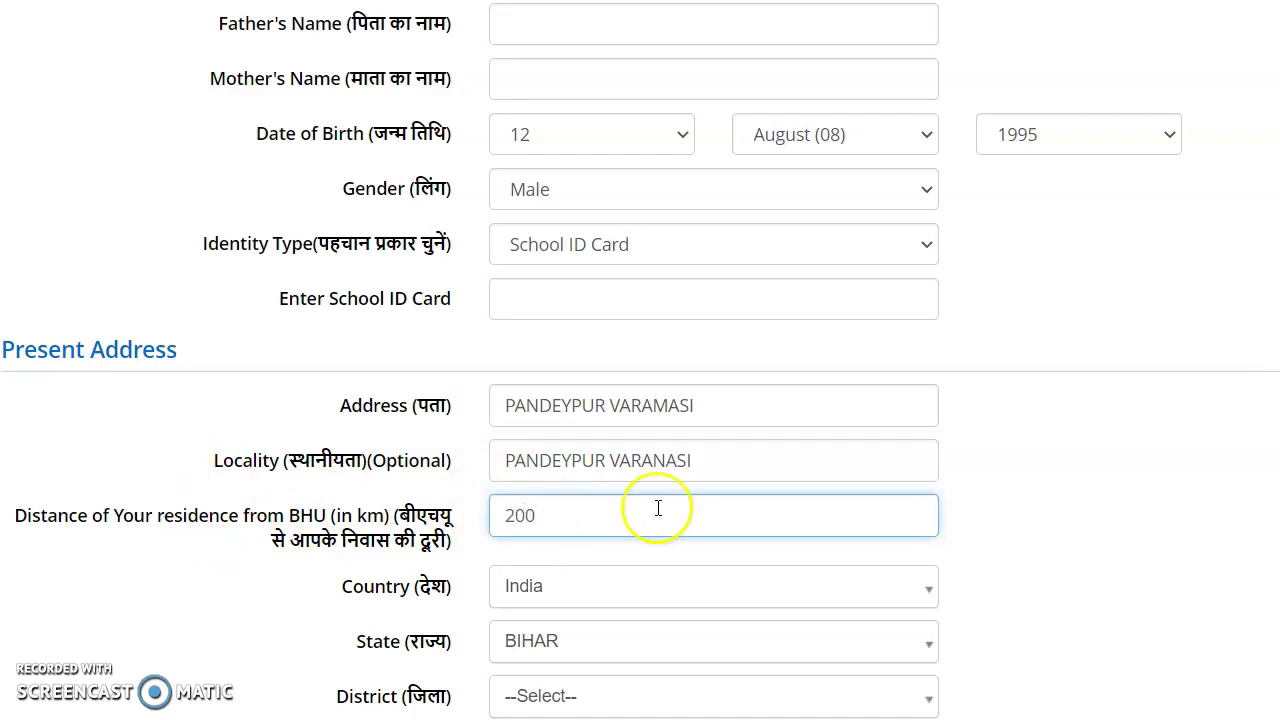
Step: Set the state to UTTAR PRADESH and choose the district so the pin code fills in
scroll(810, 570, "down", 3)
scroll(815, 565, "down", 2)
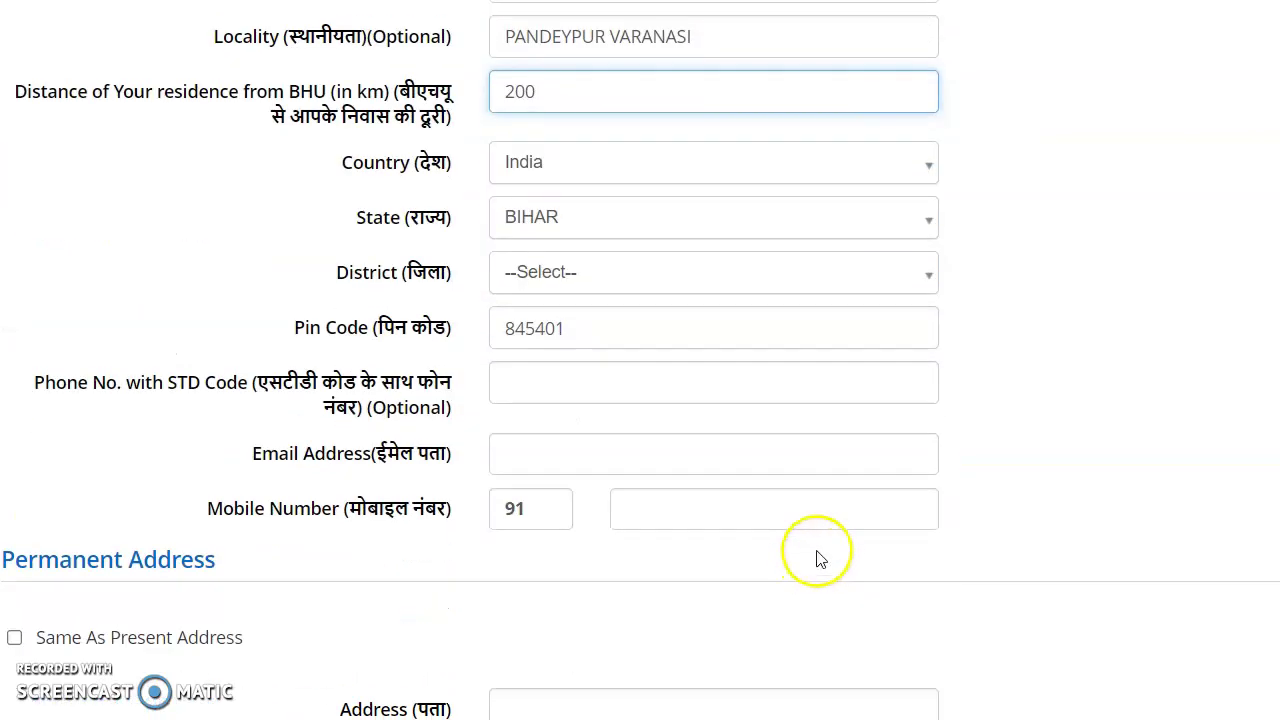
left_click(887, 285)
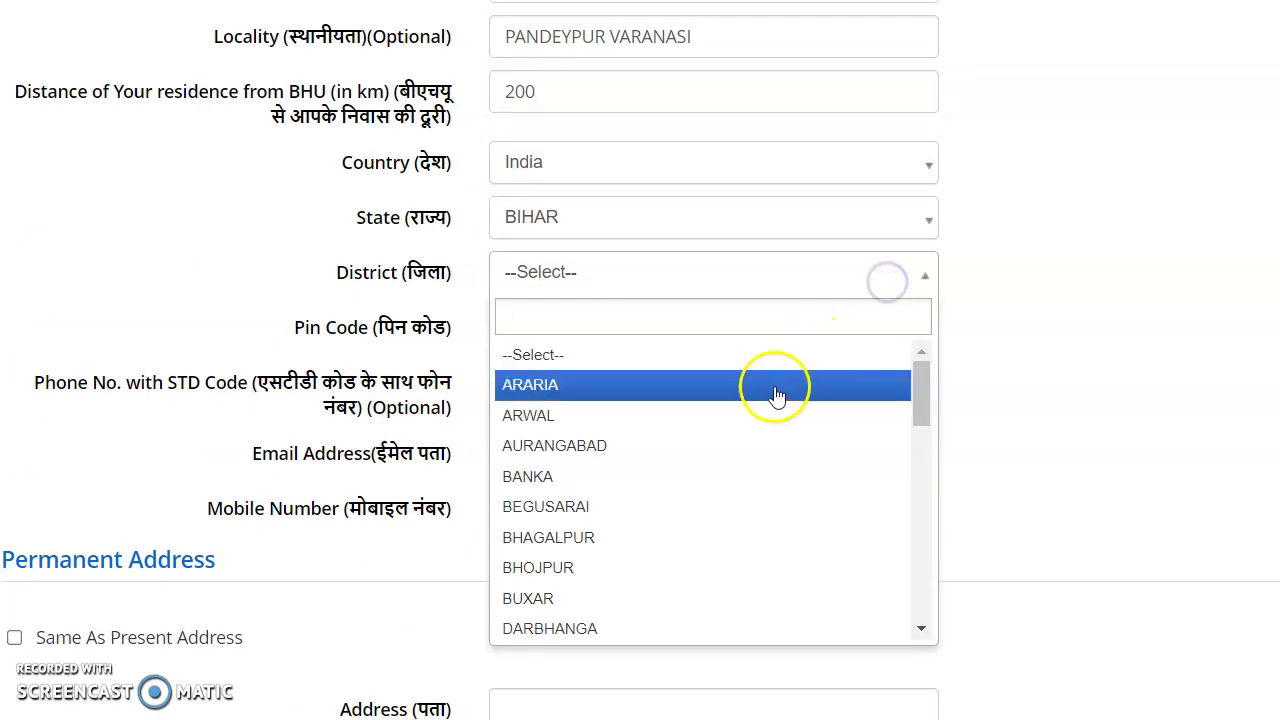
left_click(797, 225)
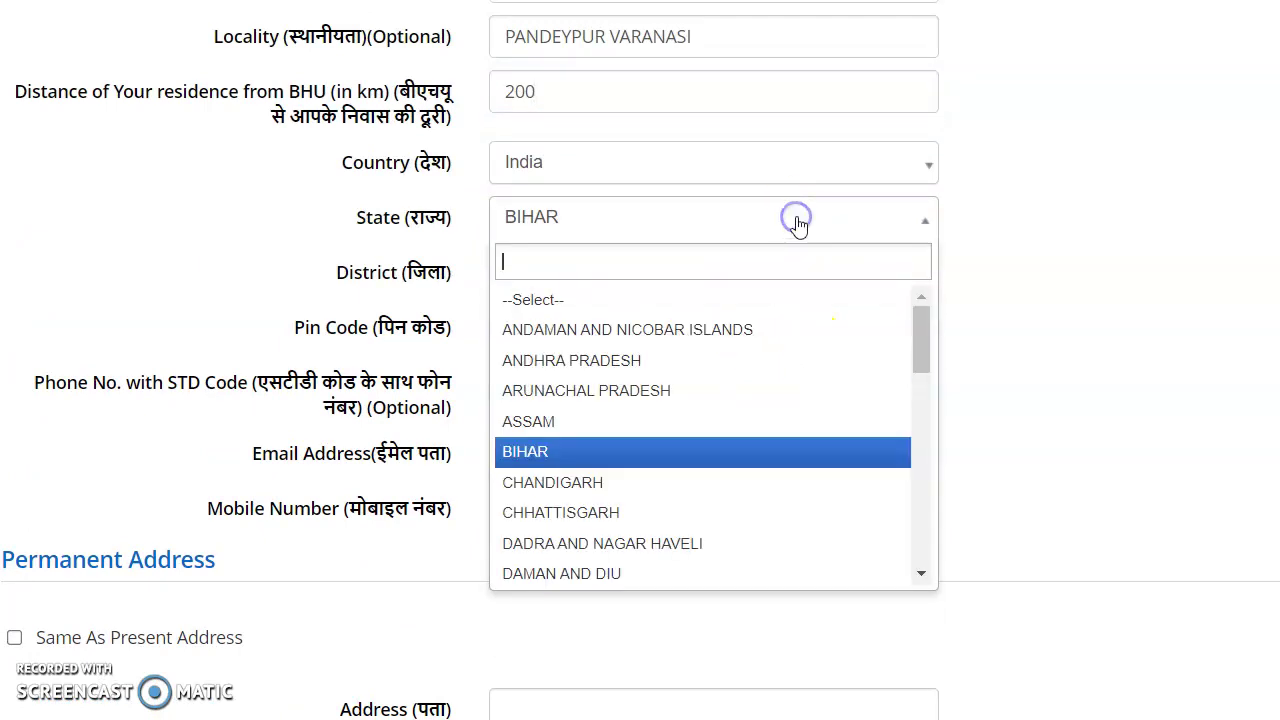
scroll(678, 500, "down", 5)
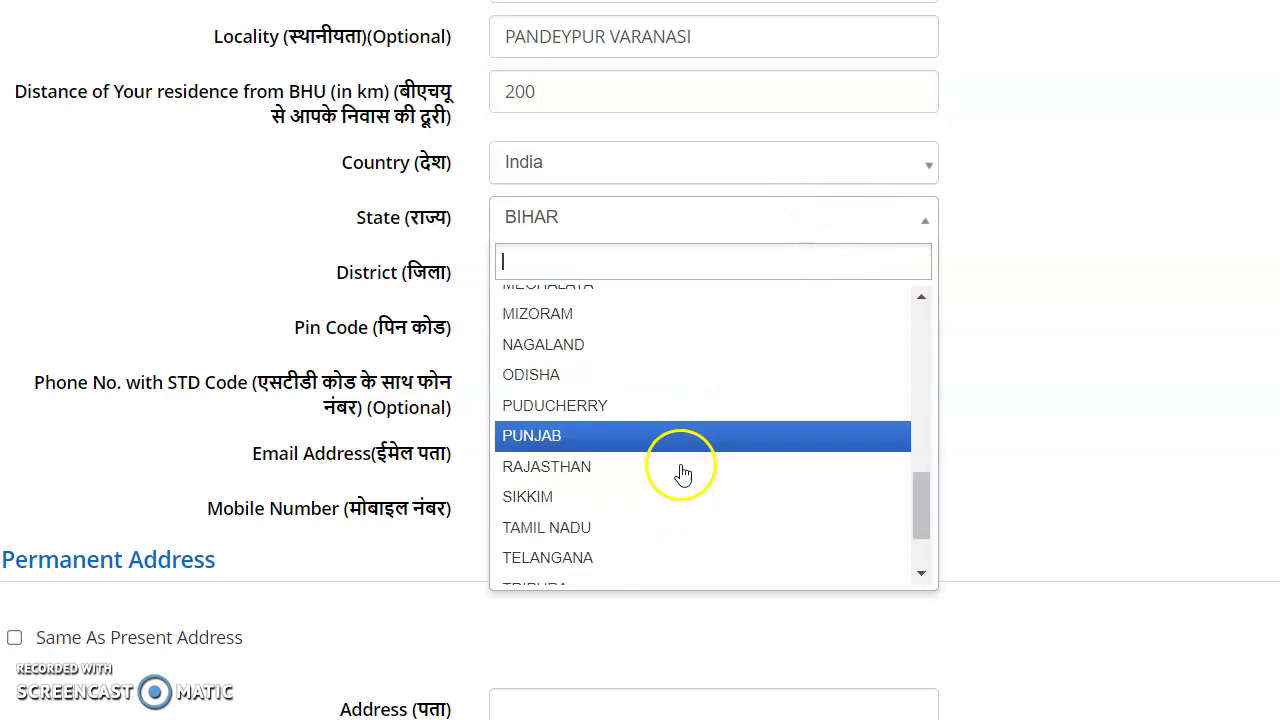
scroll(680, 345, "down", 2)
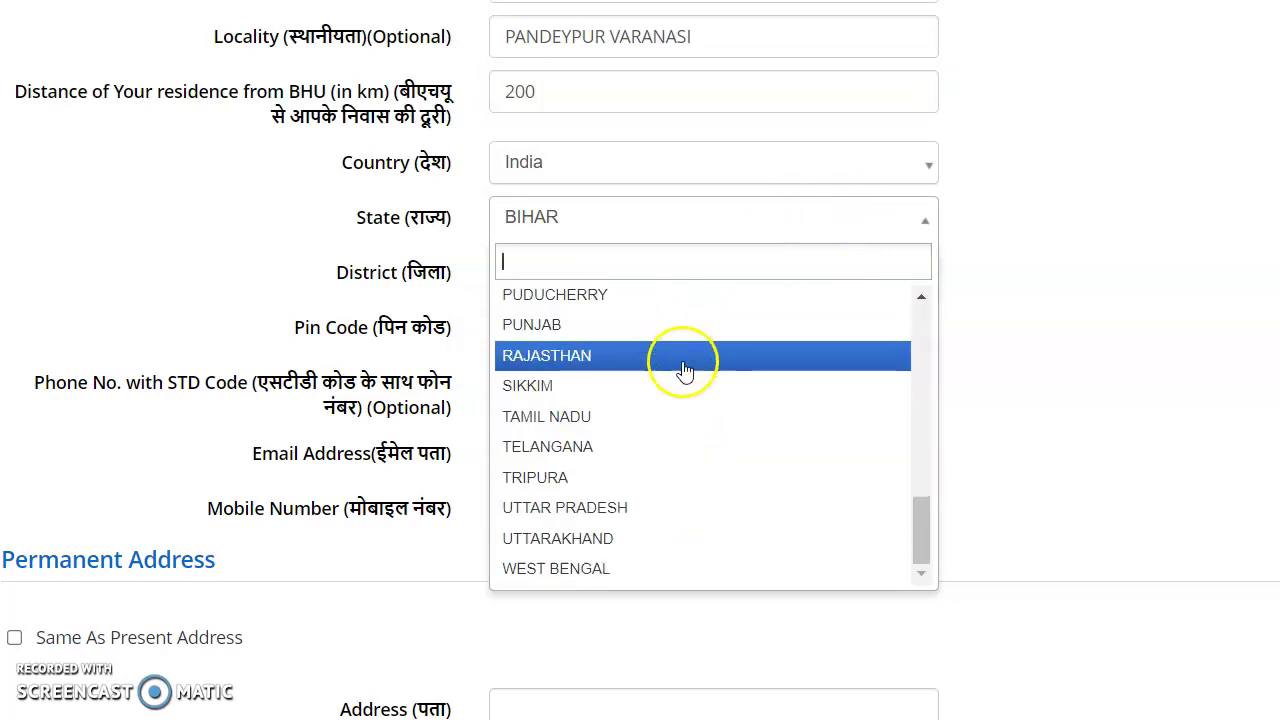
left_click(671, 506)
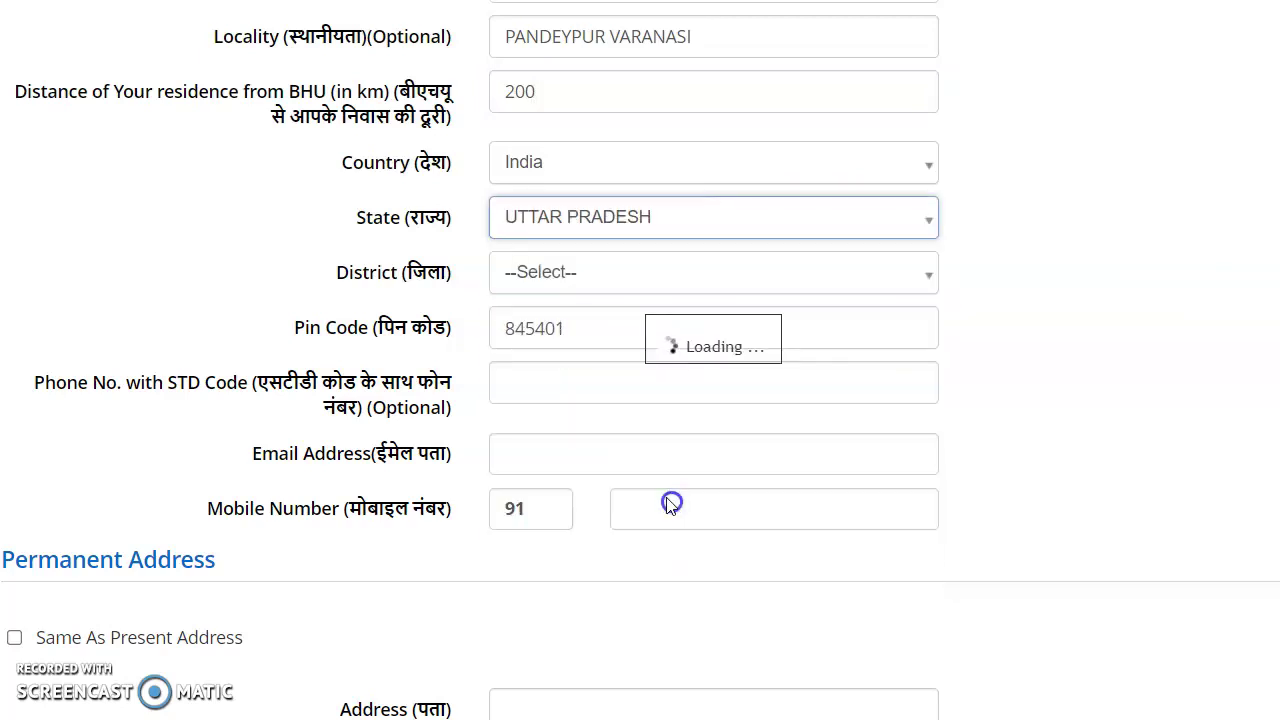
left_click(835, 272)
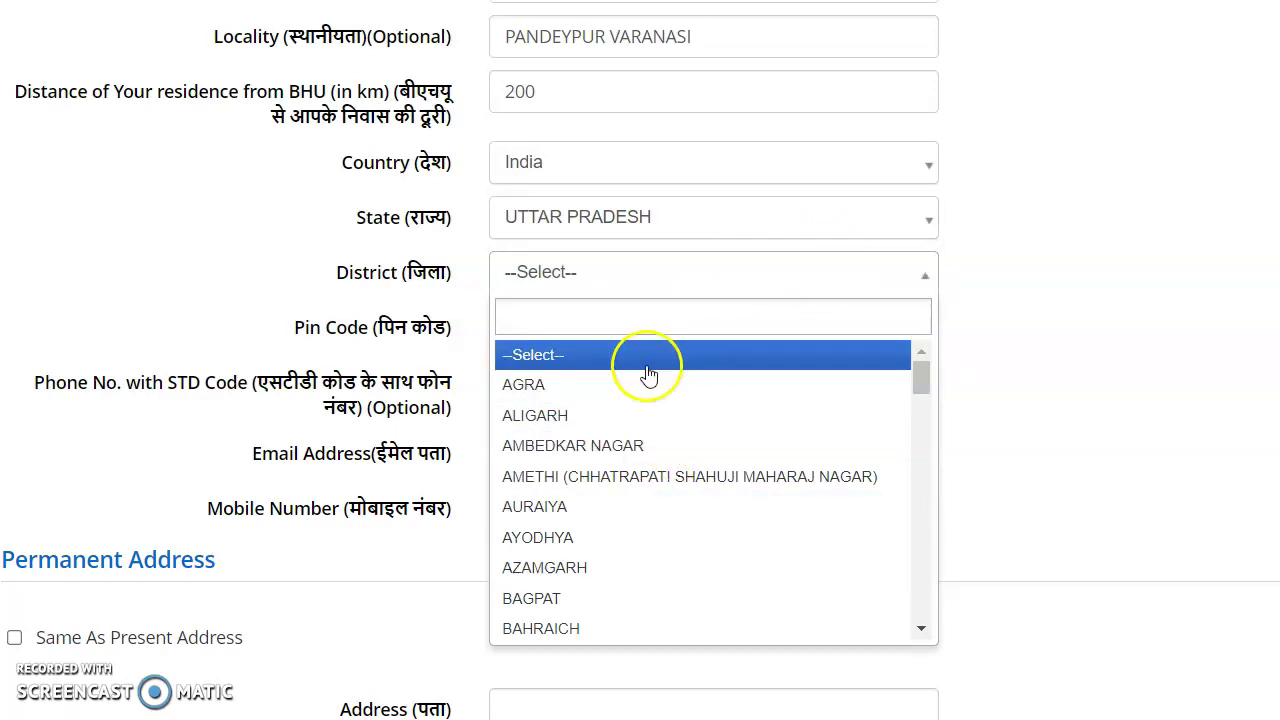
left_click(661, 401)
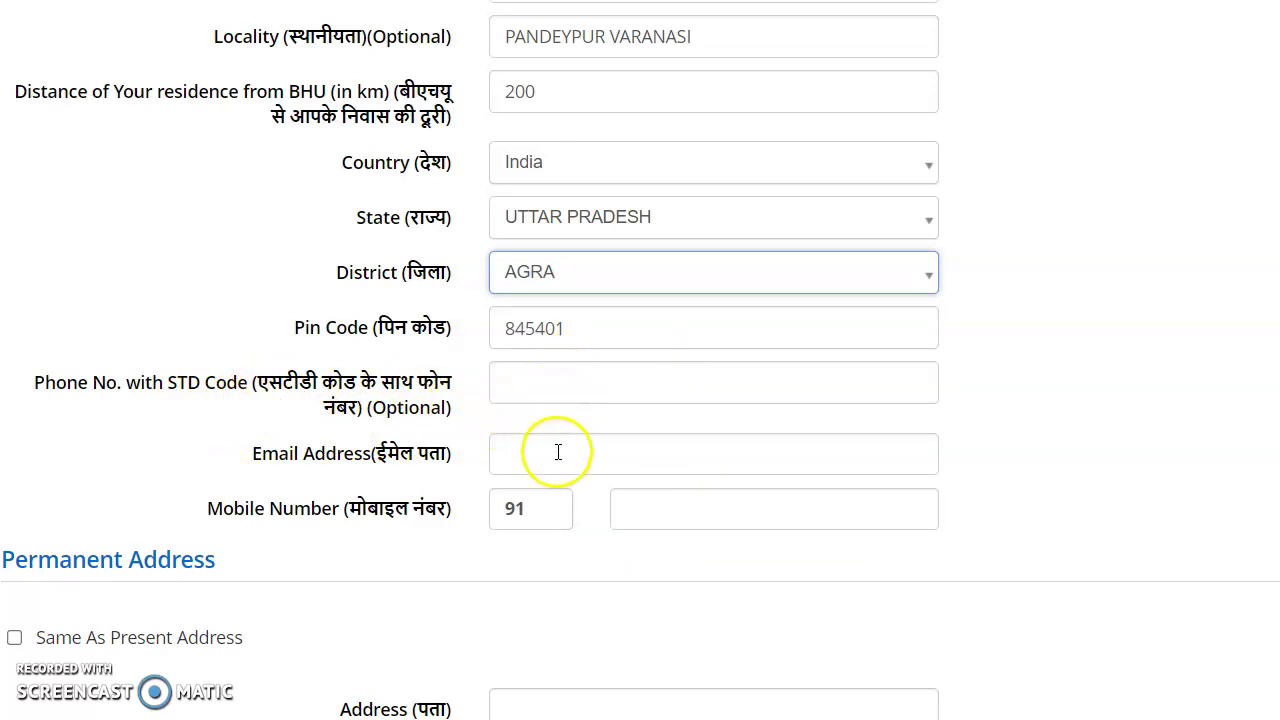
left_click(672, 514)
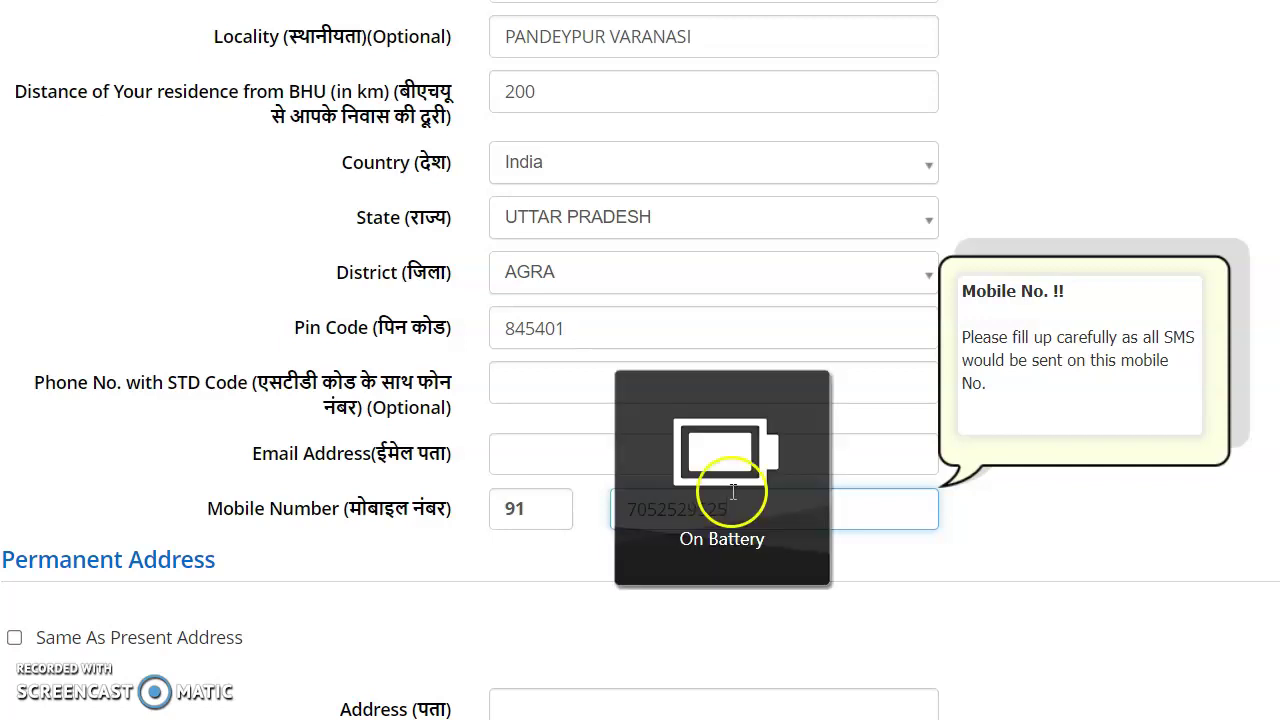
Step: Type the applicant's e-mail address into the Email Address field, ignoring the autofill suggestion
left_click(544, 450)
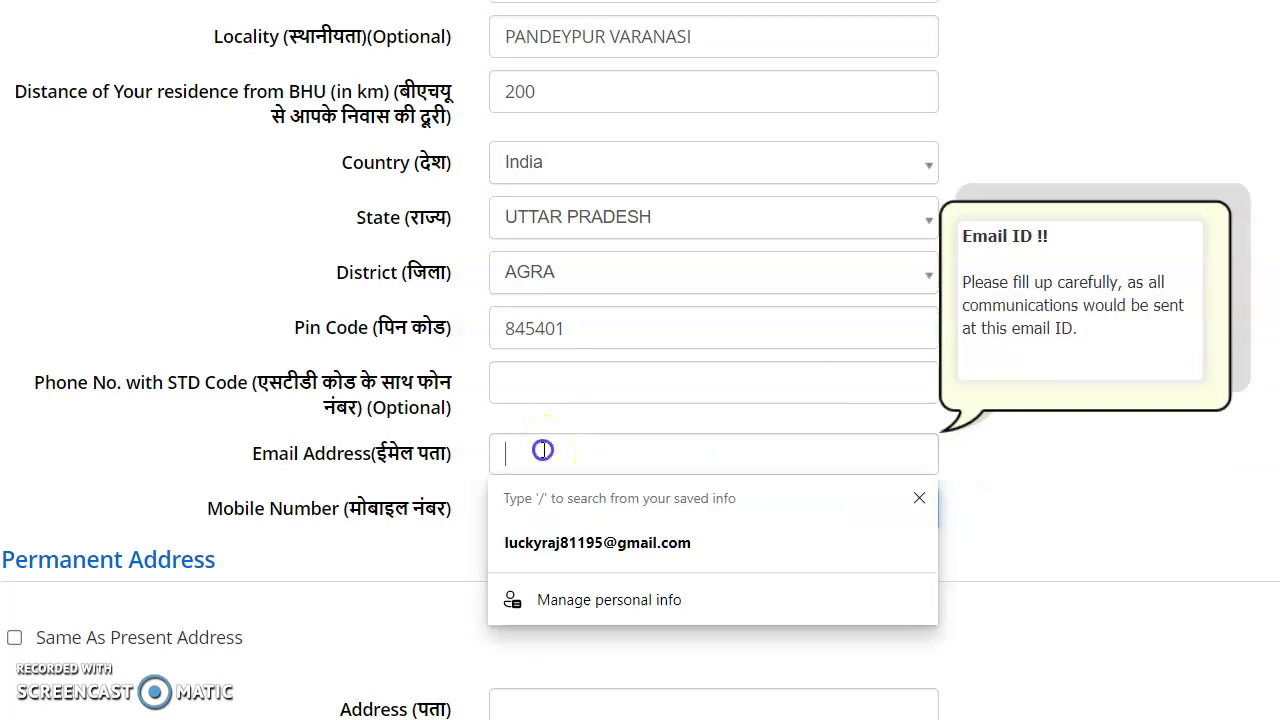
scroll(157, 163, "down", 3)
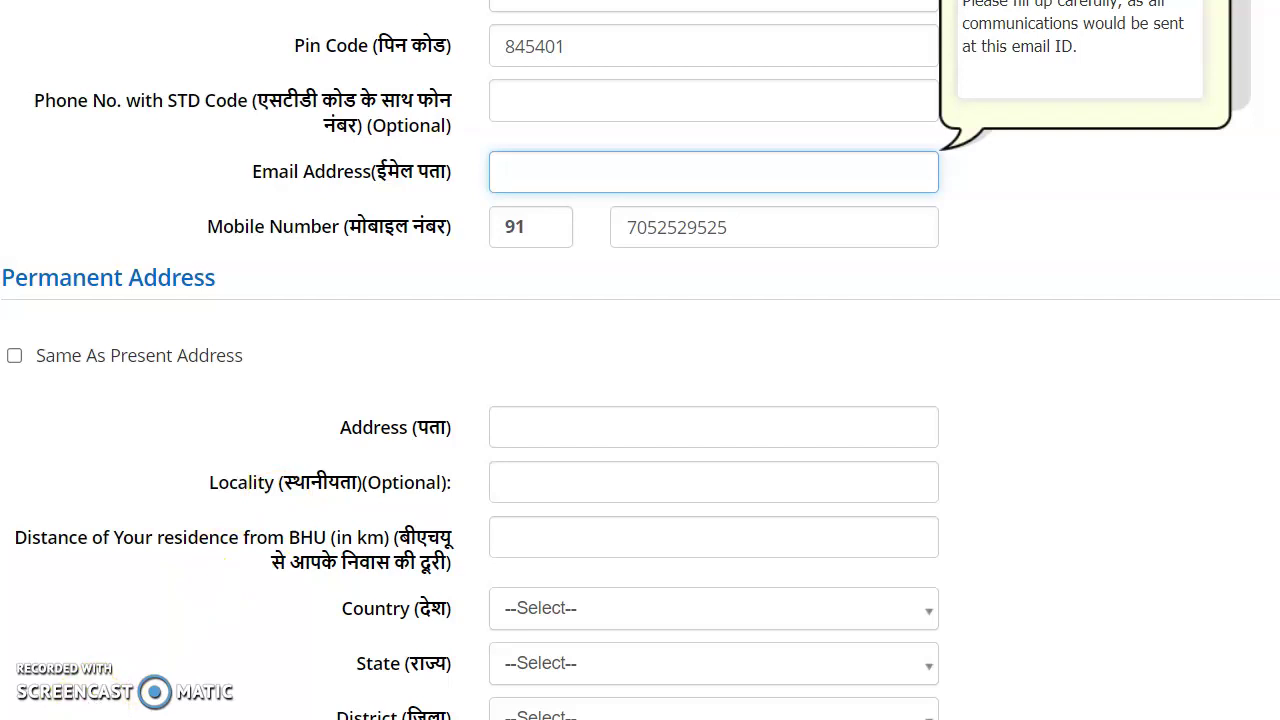
scroll(566, 94, "down", 1)
left_click(566, 94)
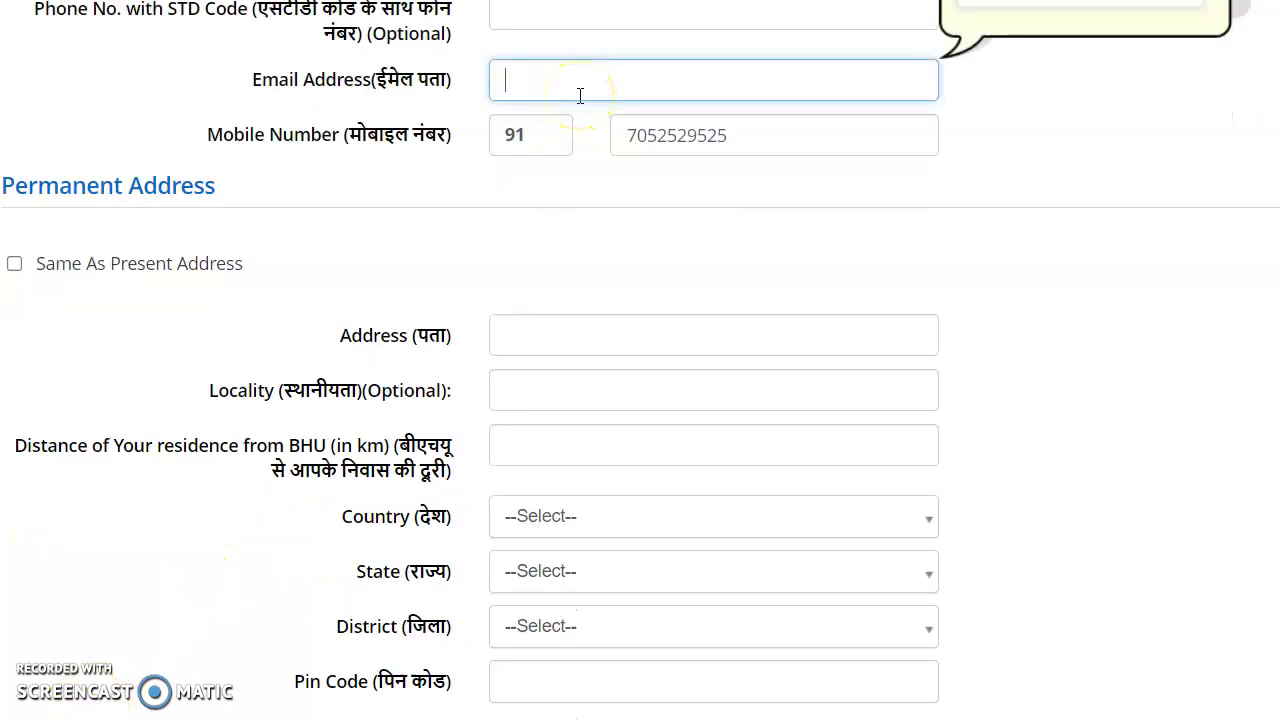
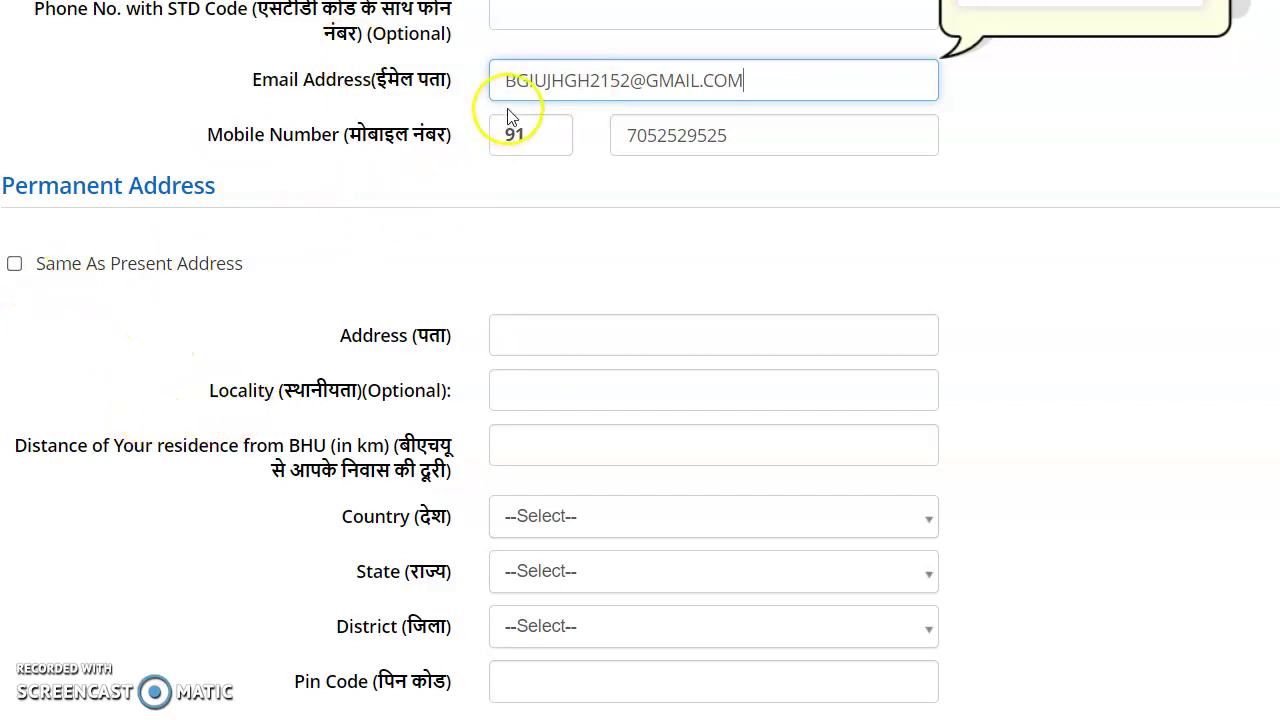
scroll(638, 149, "up", 1)
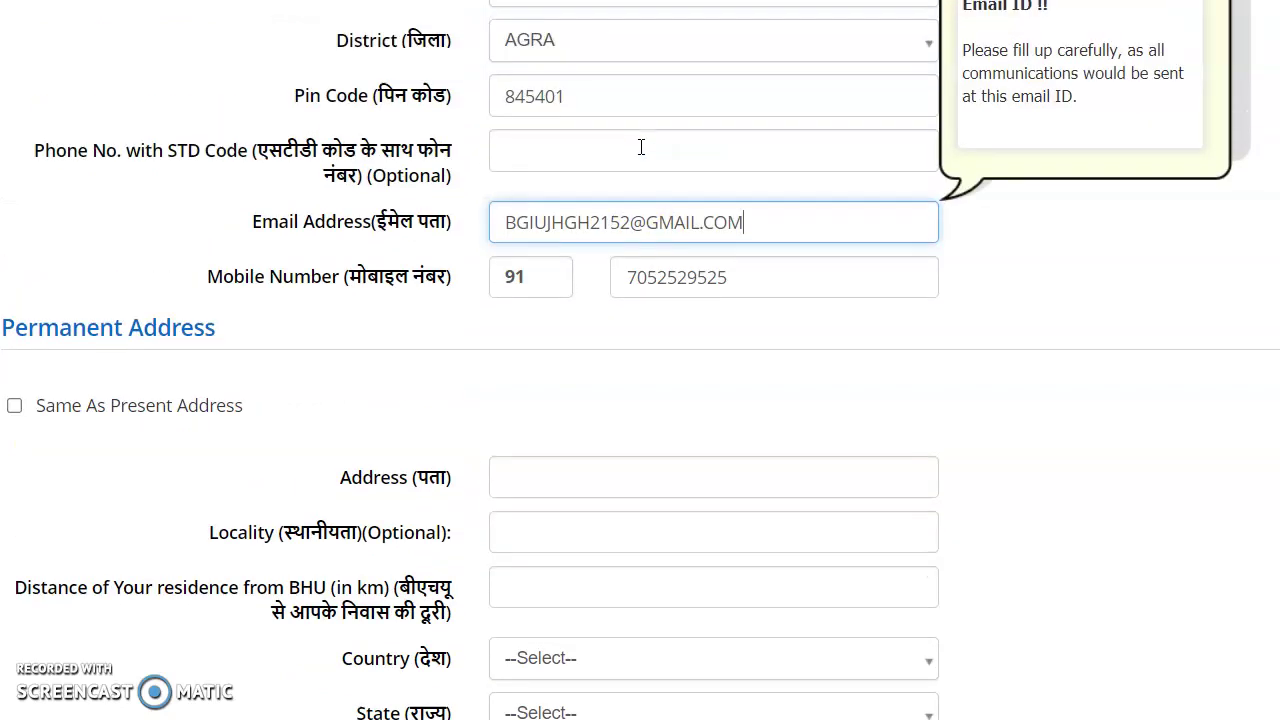
scroll(641, 147, "up", 3)
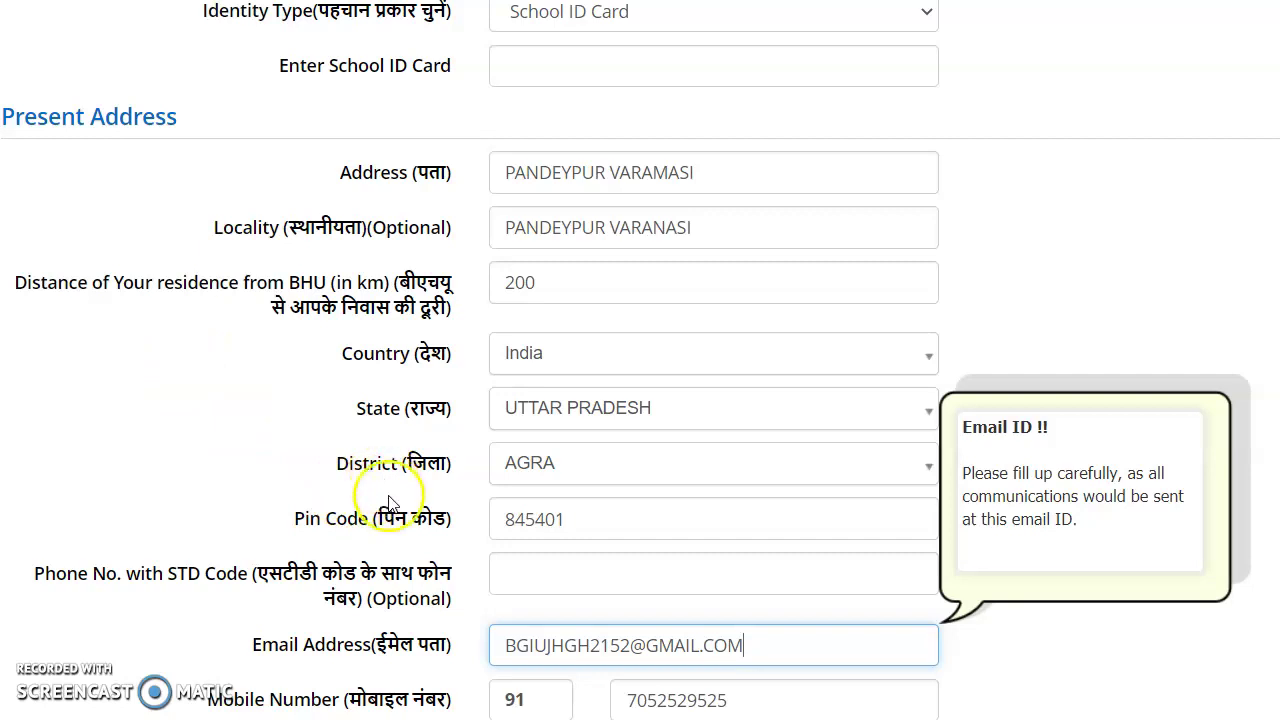
scroll(385, 530, "down", 5)
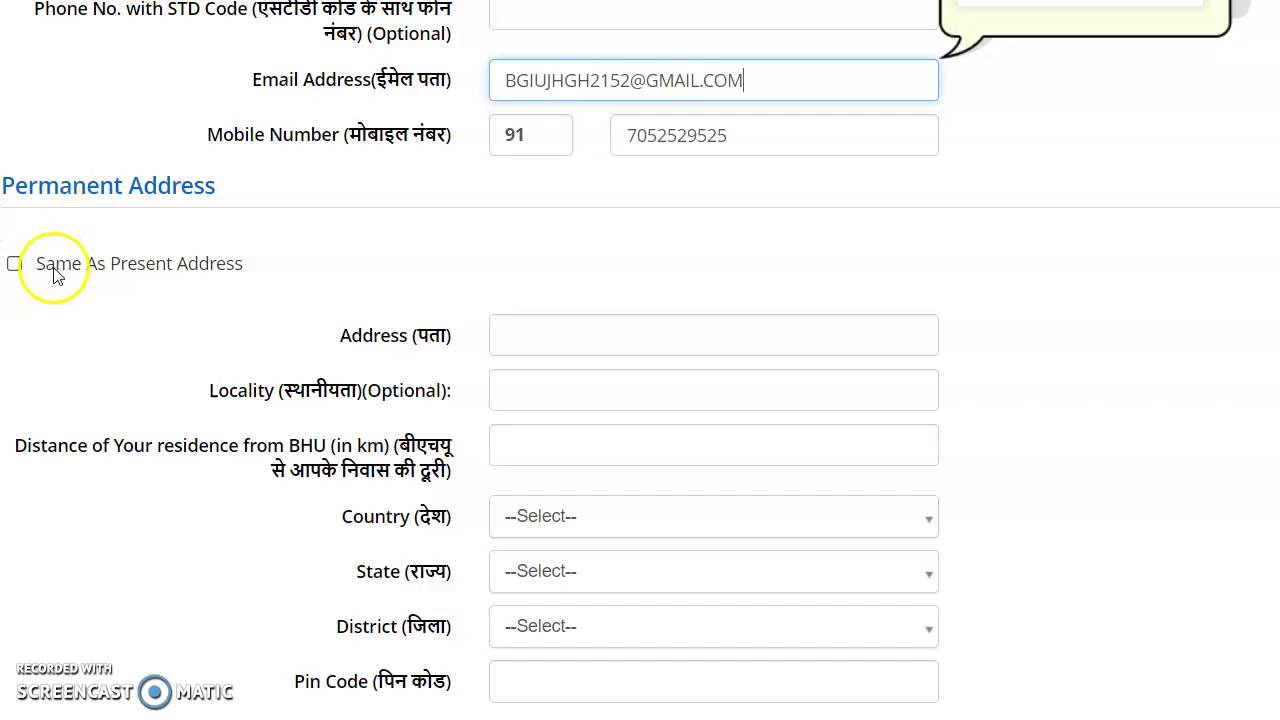
Step: Tick 'Same As Present Address' under Permanent Address
left_click(15, 264)
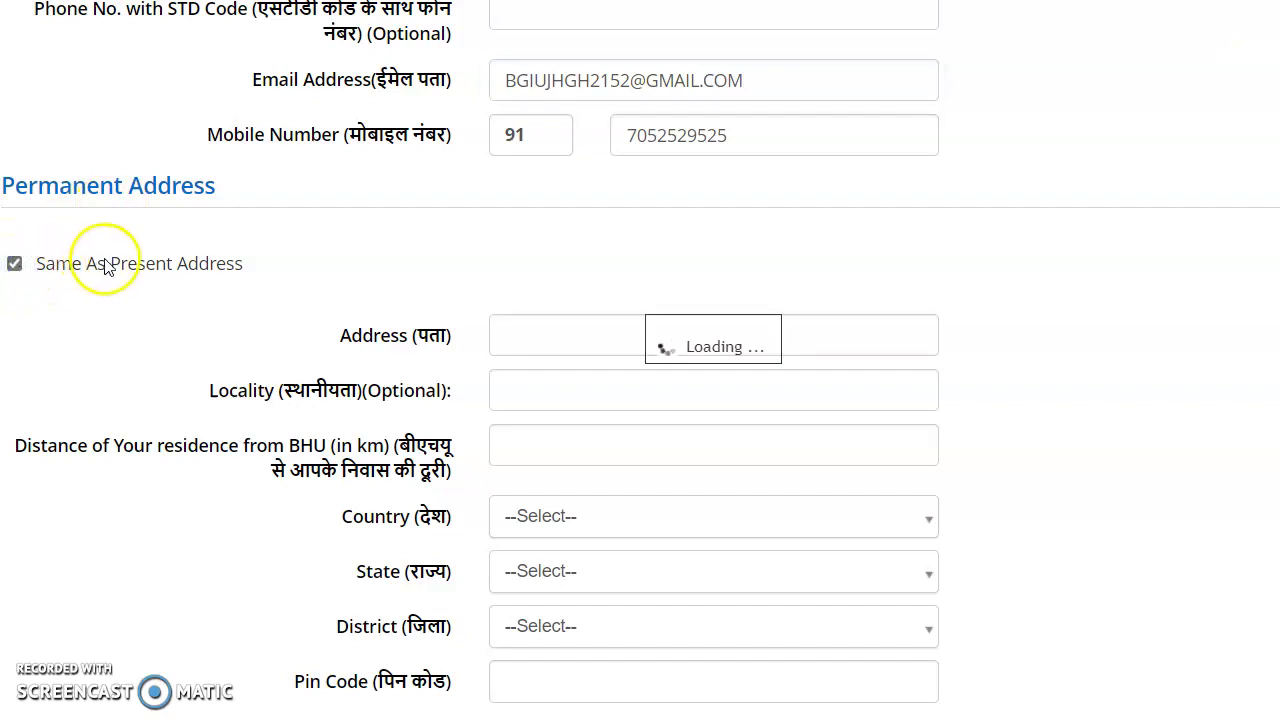
scroll(110, 268, "down", 3)
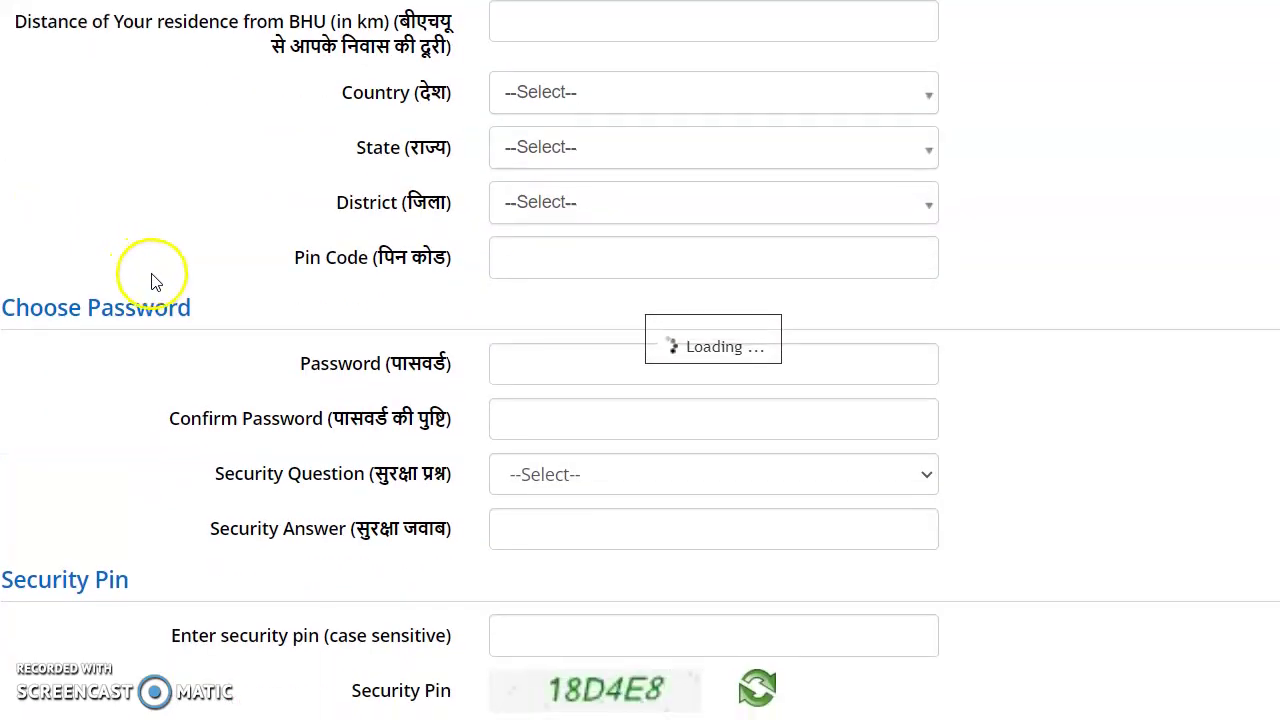
scroll(166, 286, "up", 1)
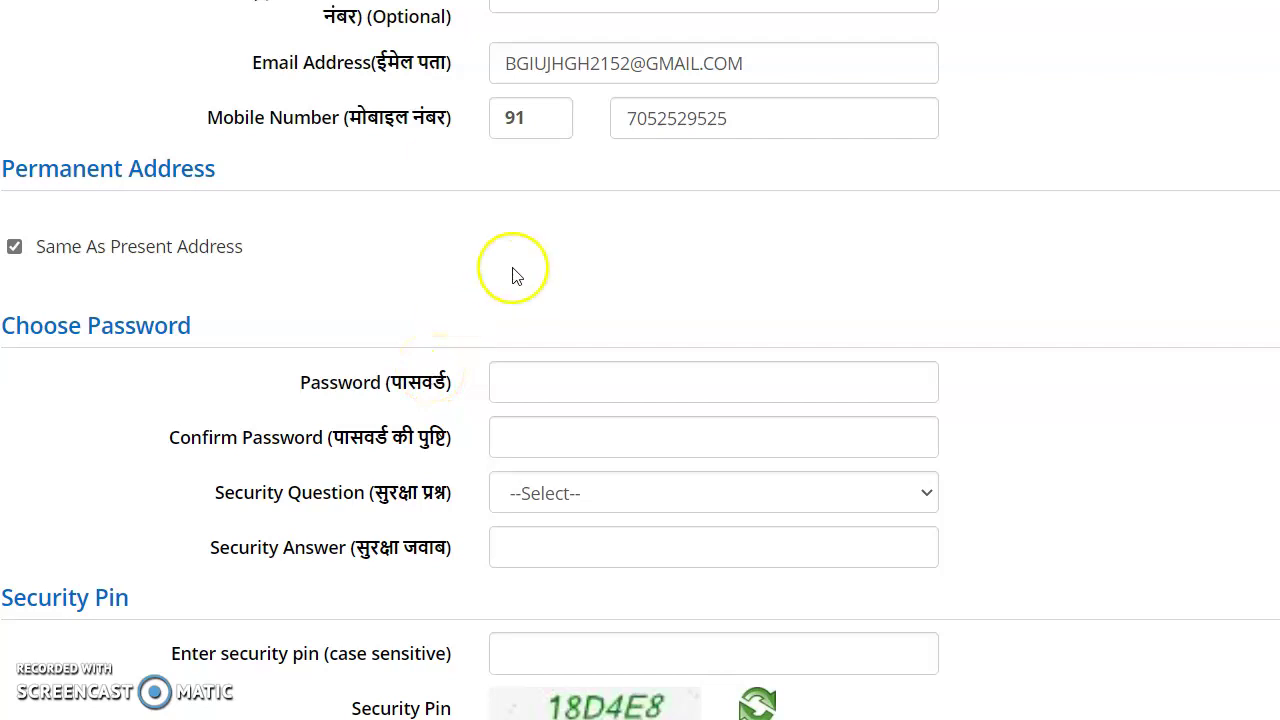
Step: Pick 'What is the name of your first school?' and type its answer, checking it via the eye icon
left_click(508, 373)
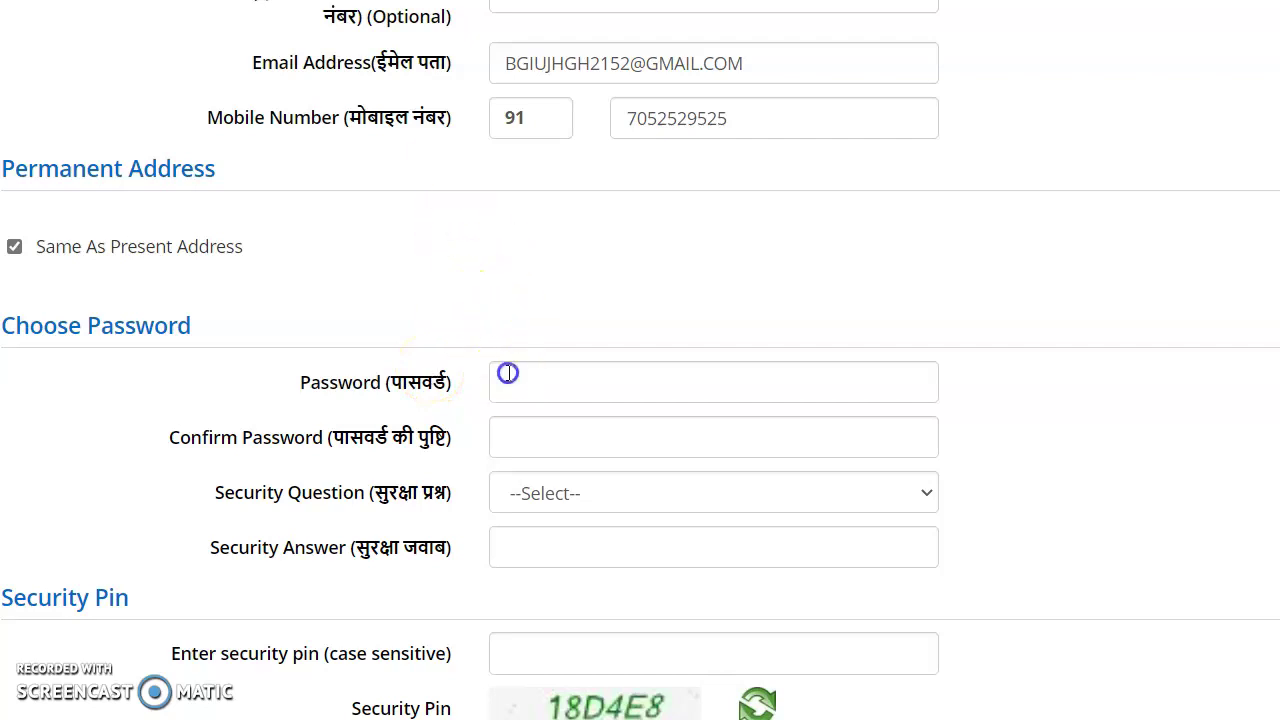
left_click(530, 449)
left_click(545, 506)
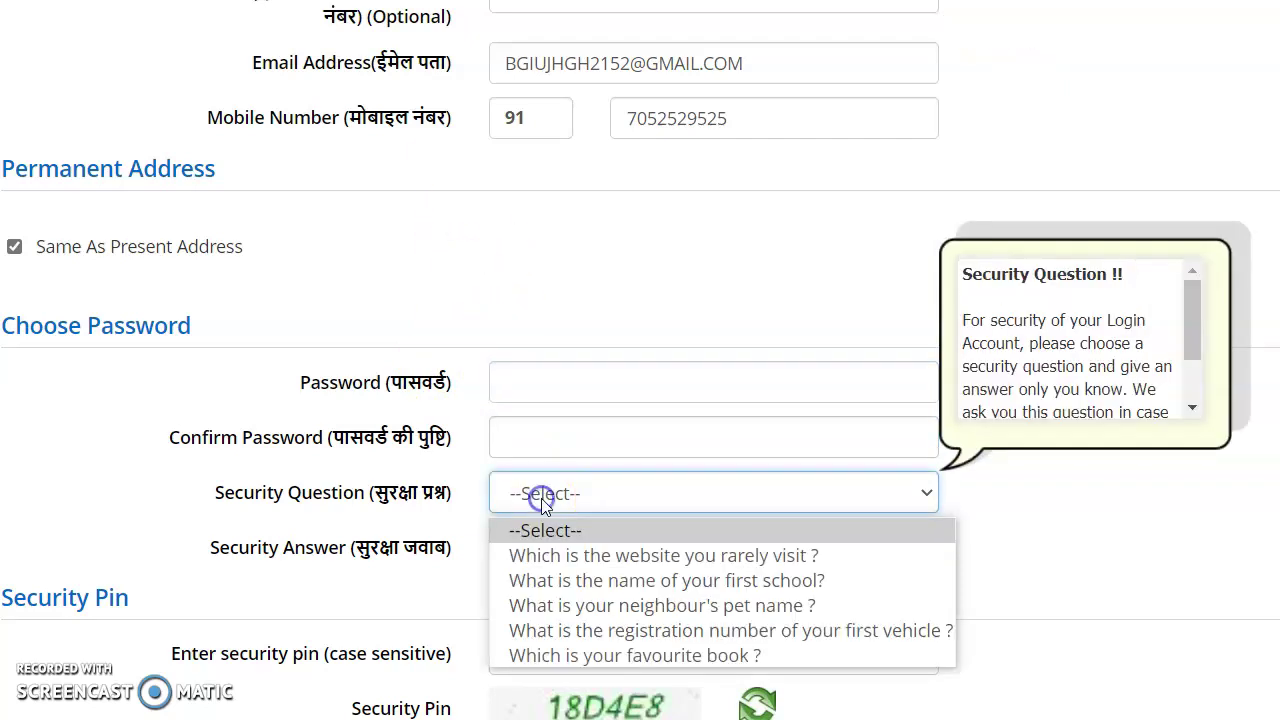
left_click_drag(559, 507, 597, 528)
left_click(612, 584)
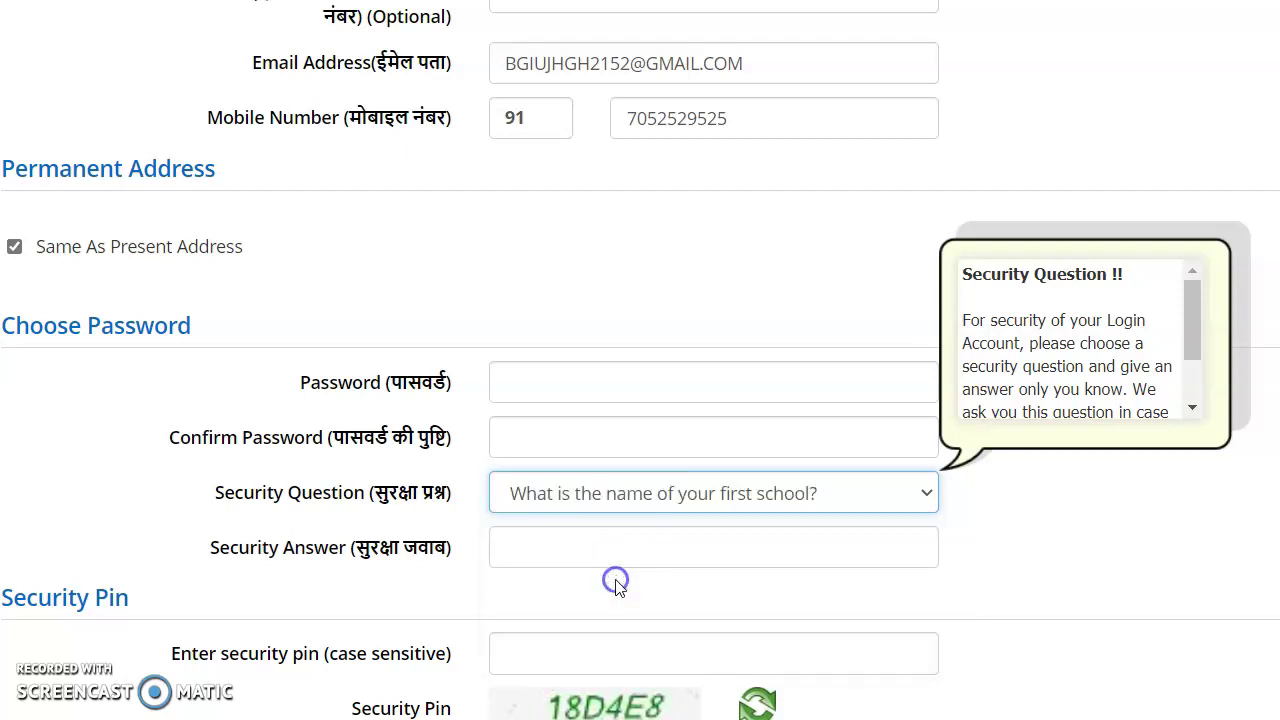
left_click(630, 549)
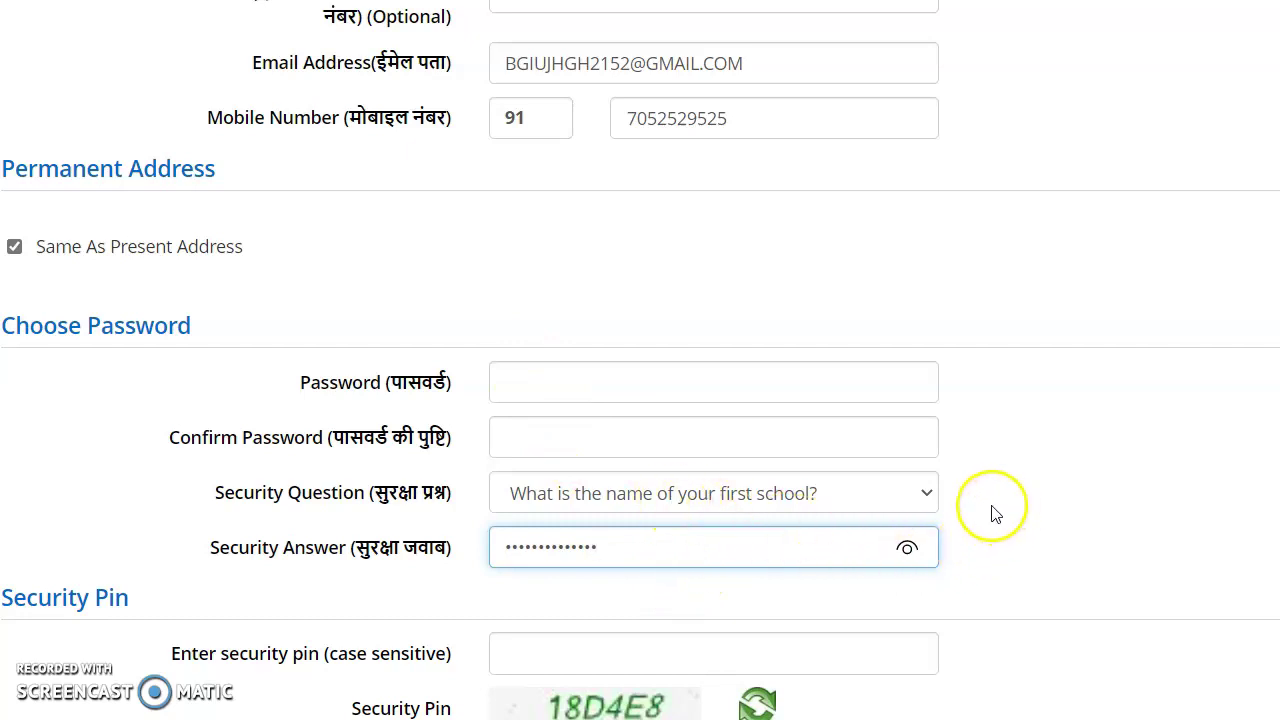
left_click(907, 547)
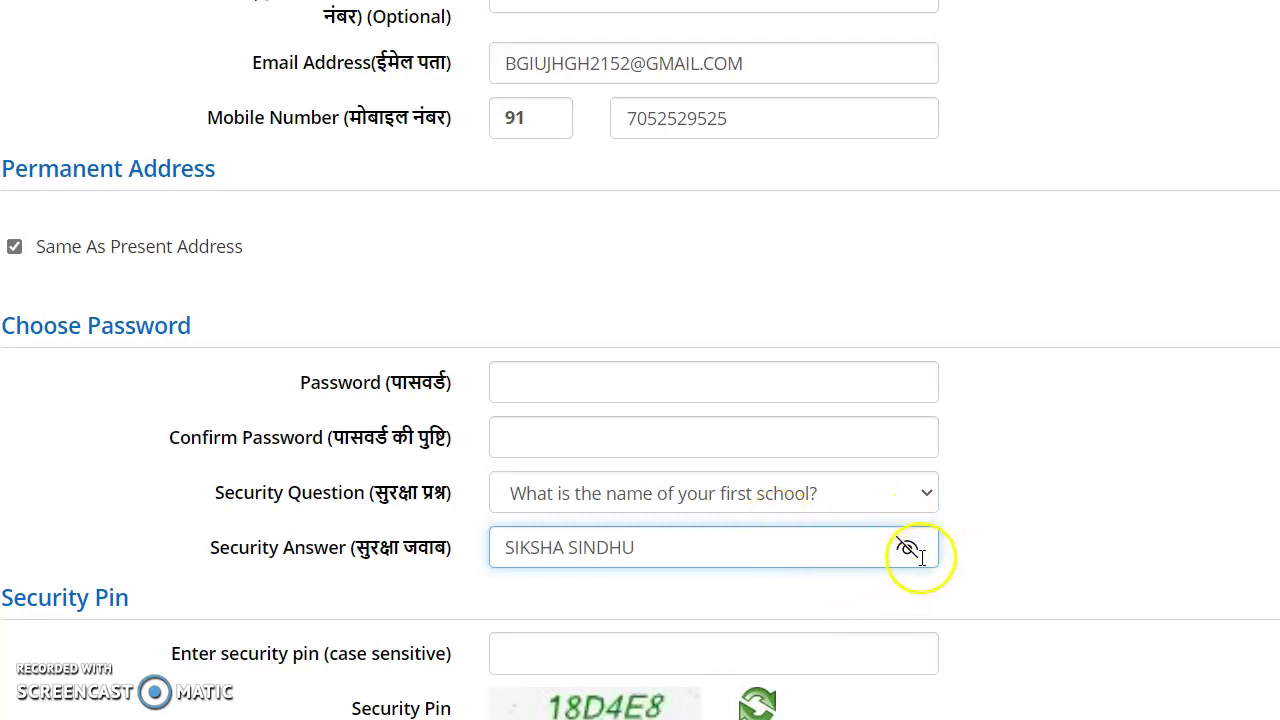
left_click(907, 548)
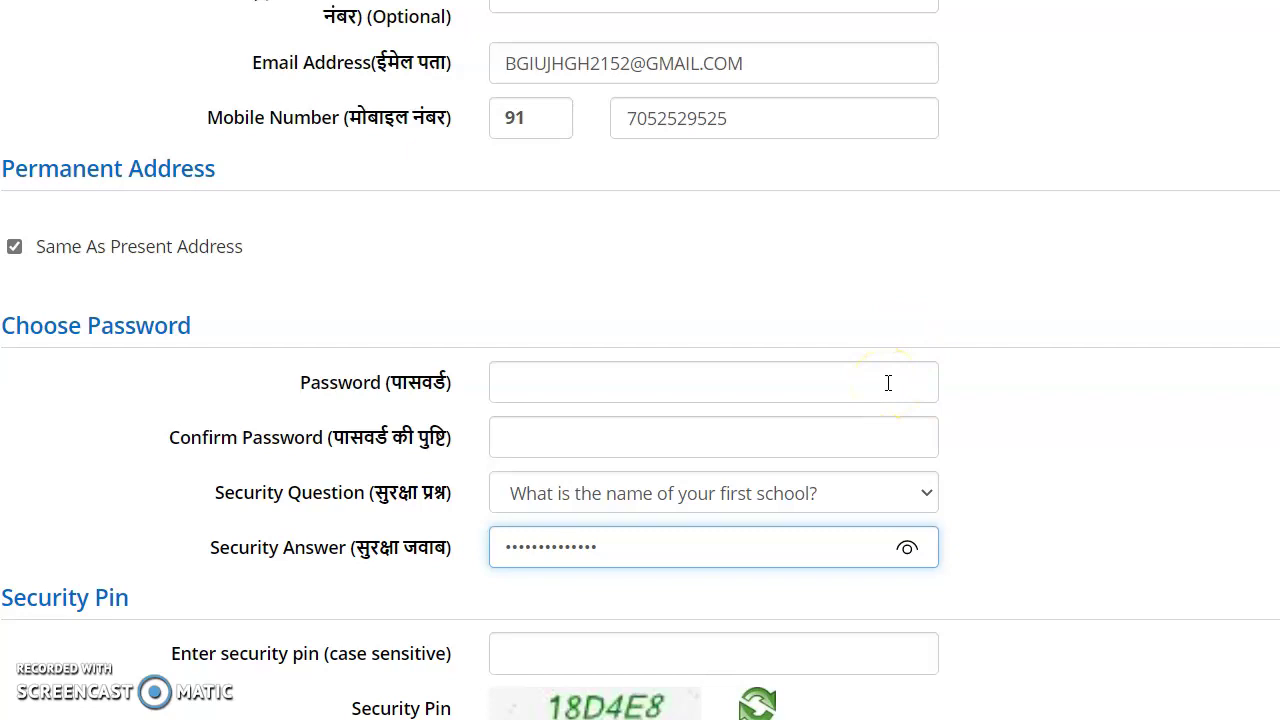
Step: Refresh the security pin captcha image twice using the green refresh icon
scroll(600, 500, "down", 2)
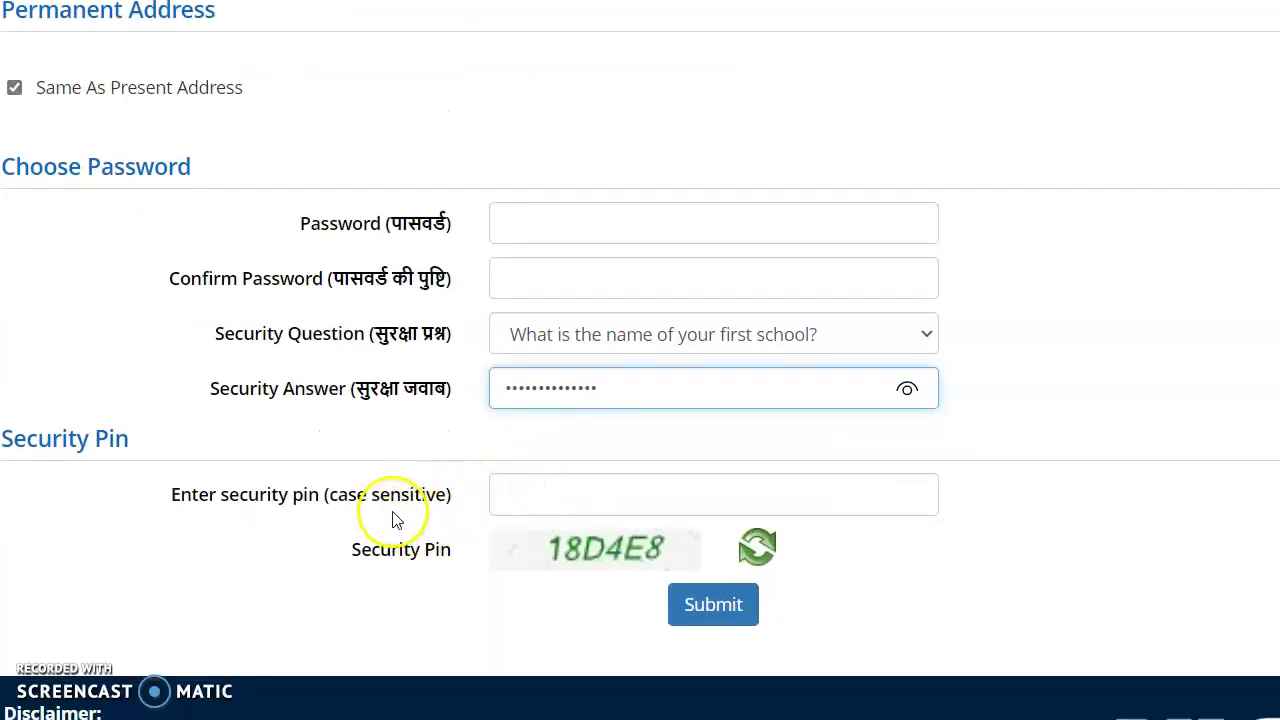
left_click(572, 489)
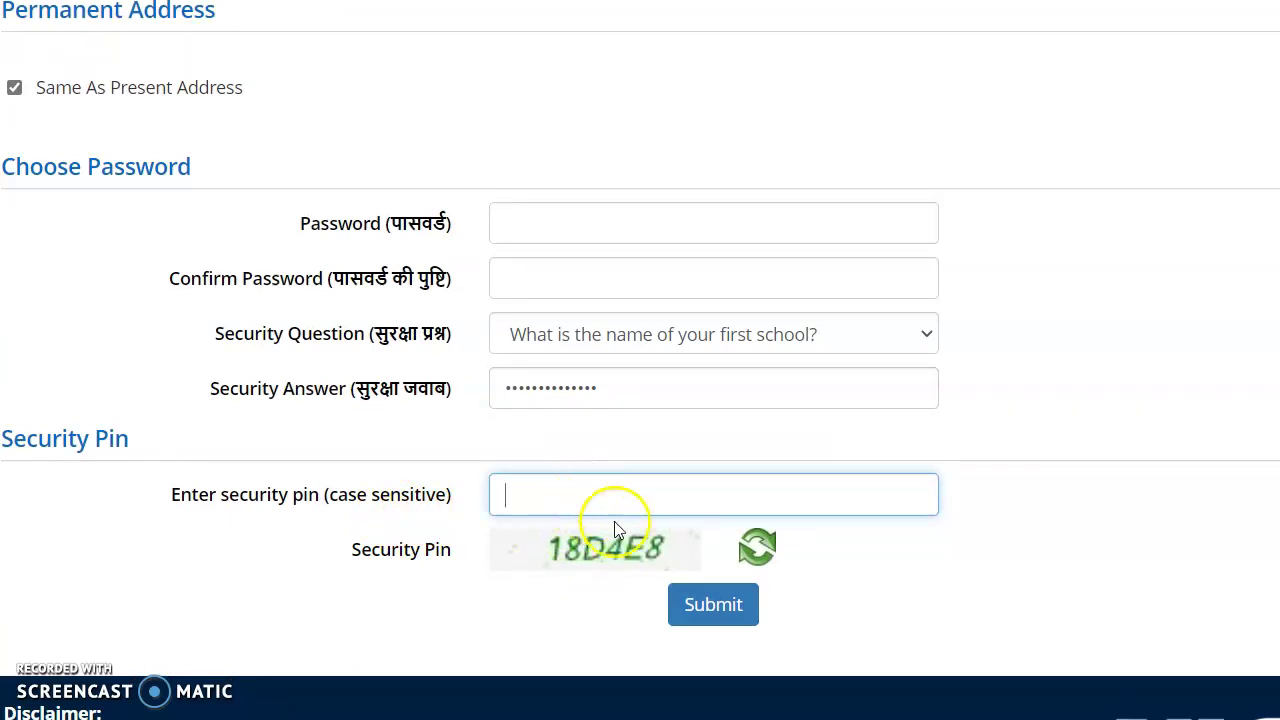
left_click(760, 548)
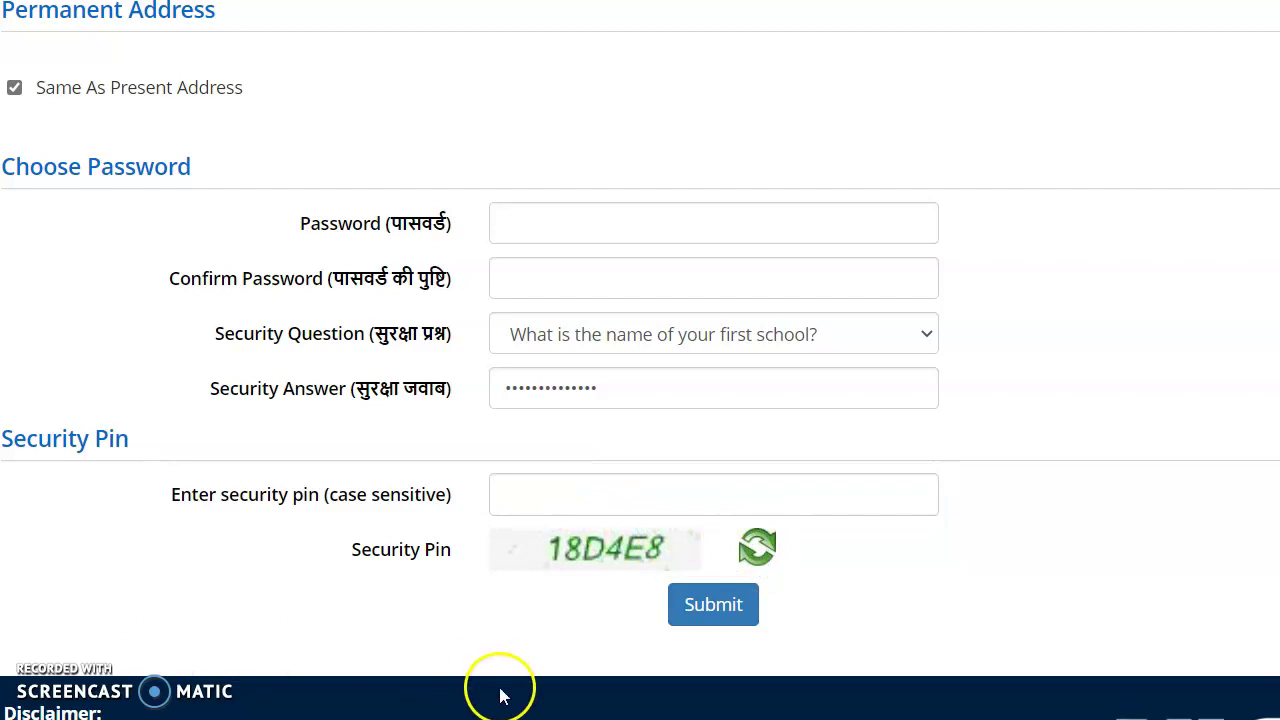
left_click(760, 547)
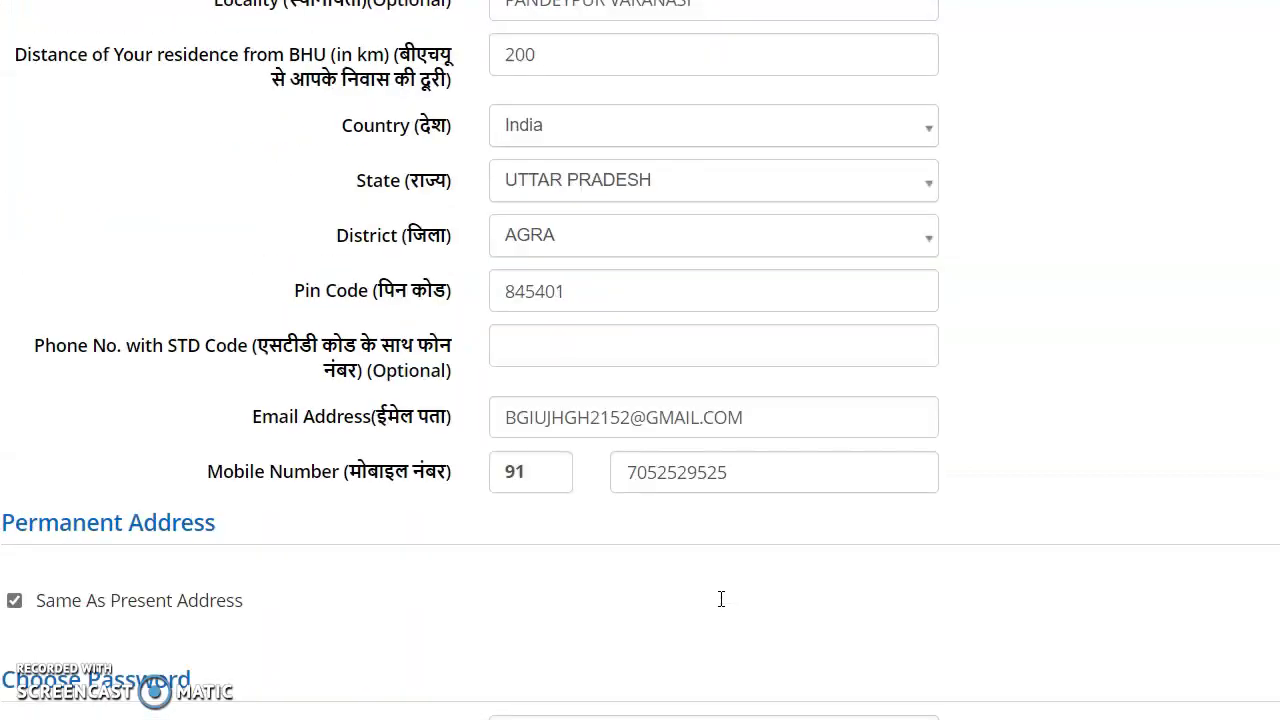
scroll(695, 245, "up", 5)
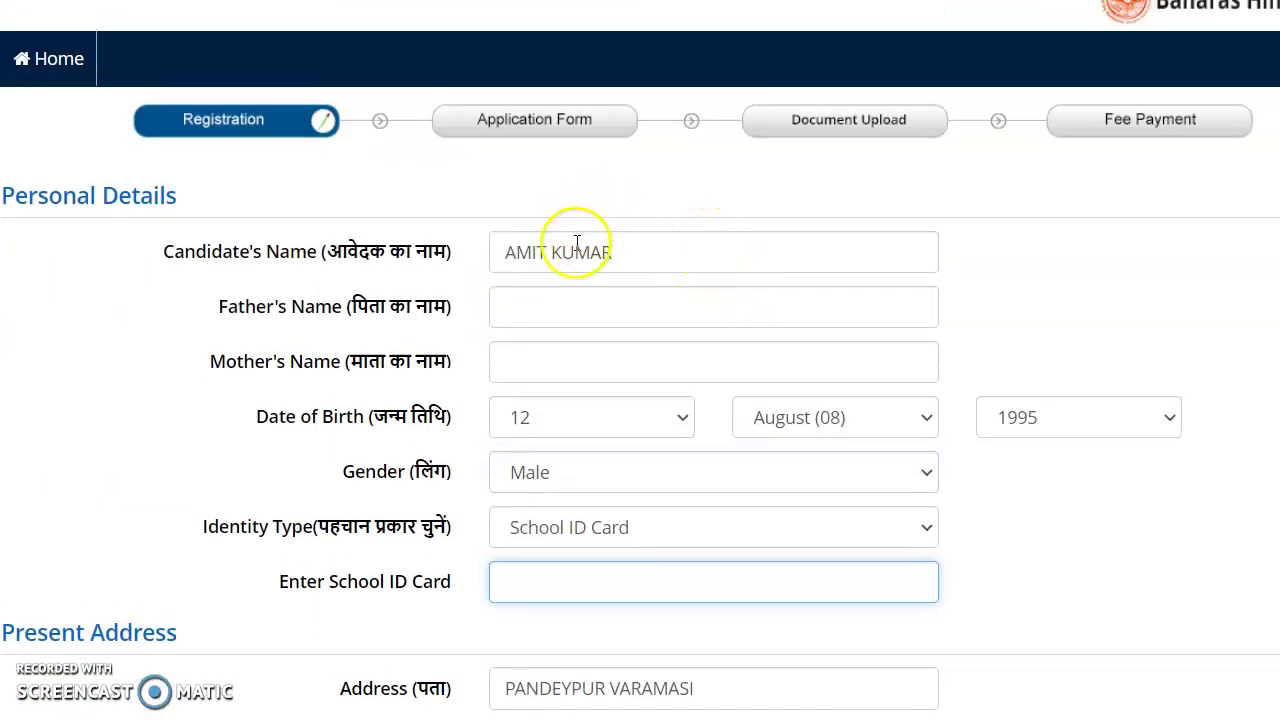
scroll(588, 347, "down", 12)
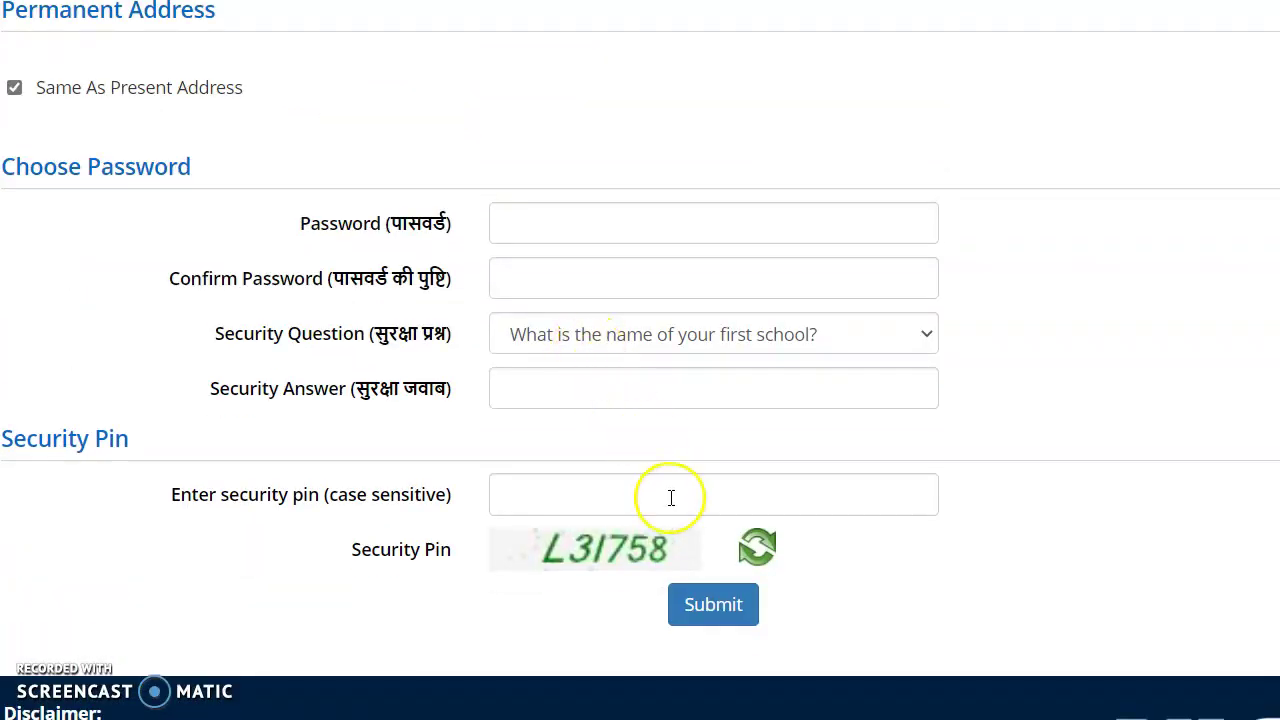
scroll(660, 505, "up", 12)
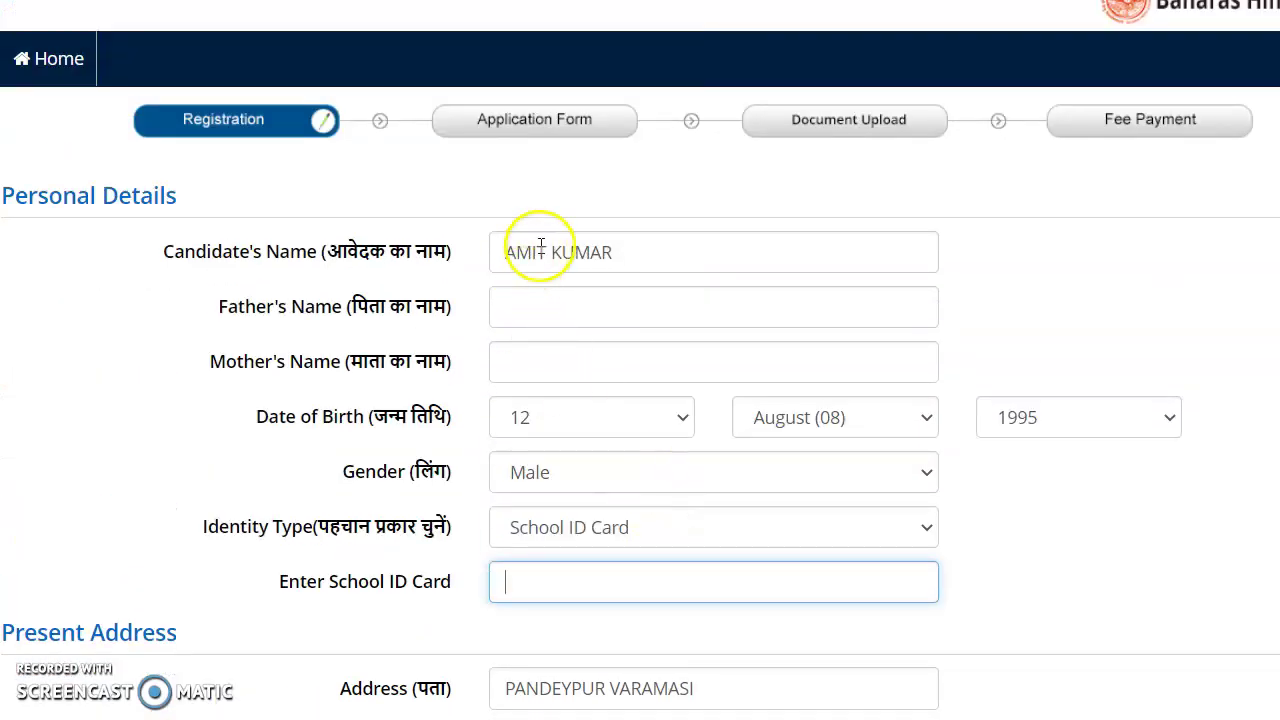
scroll(668, 340, "down", 6)
scroll(666, 360, "down", 6)
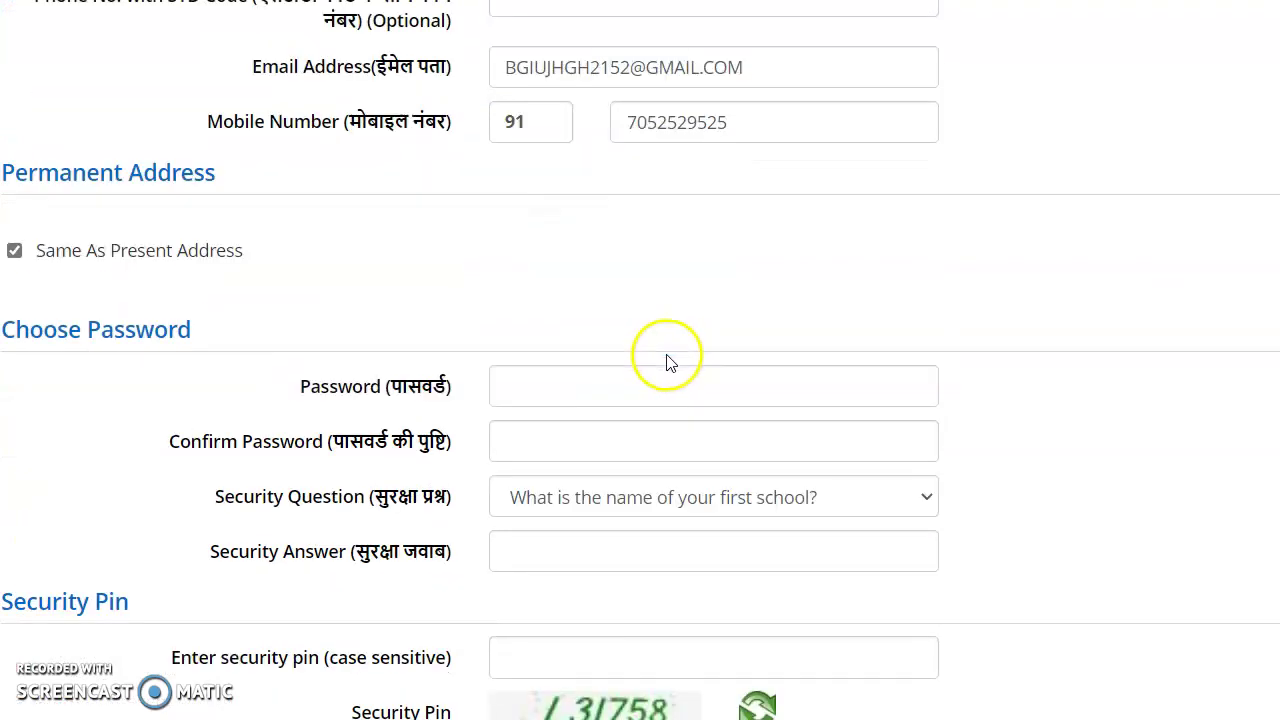